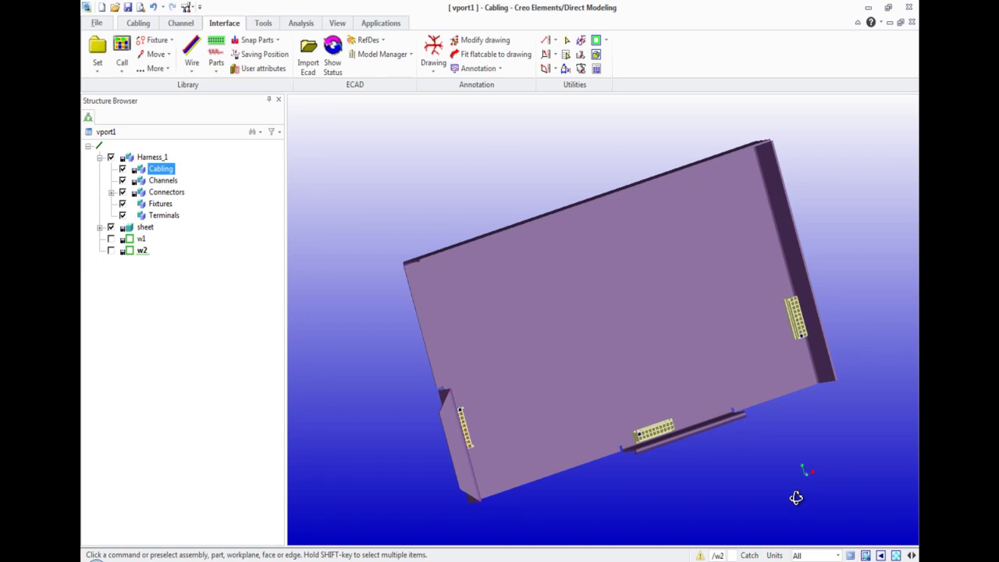
Open the multi-wire cable library and look up the C6x0.5 cable's diameter and wire colors.
middle_click_drag(796, 497, 770, 476)
left_click(192, 66)
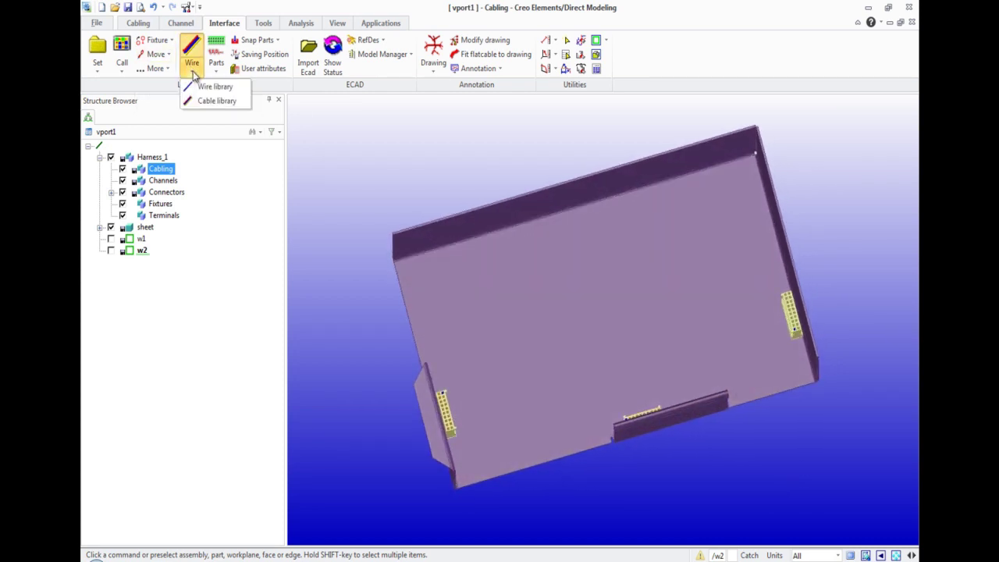
left_click(212, 102)
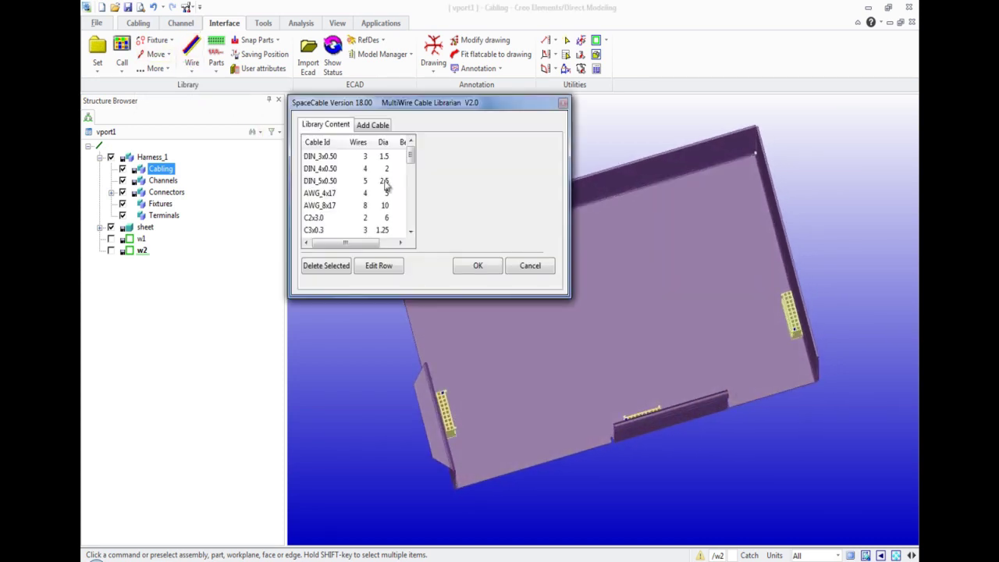
left_click_drag(411, 157, 412, 192)
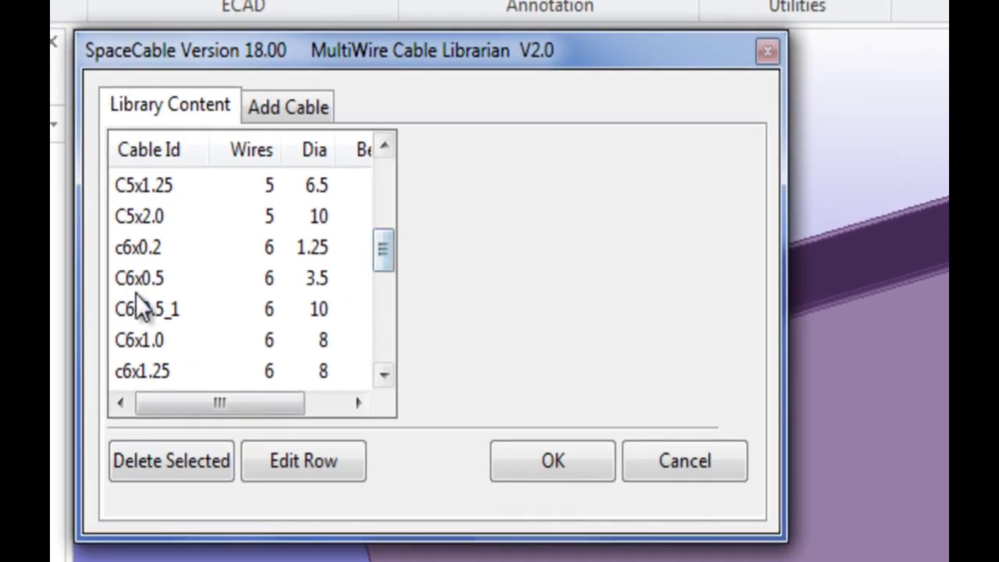
left_click(205, 282)
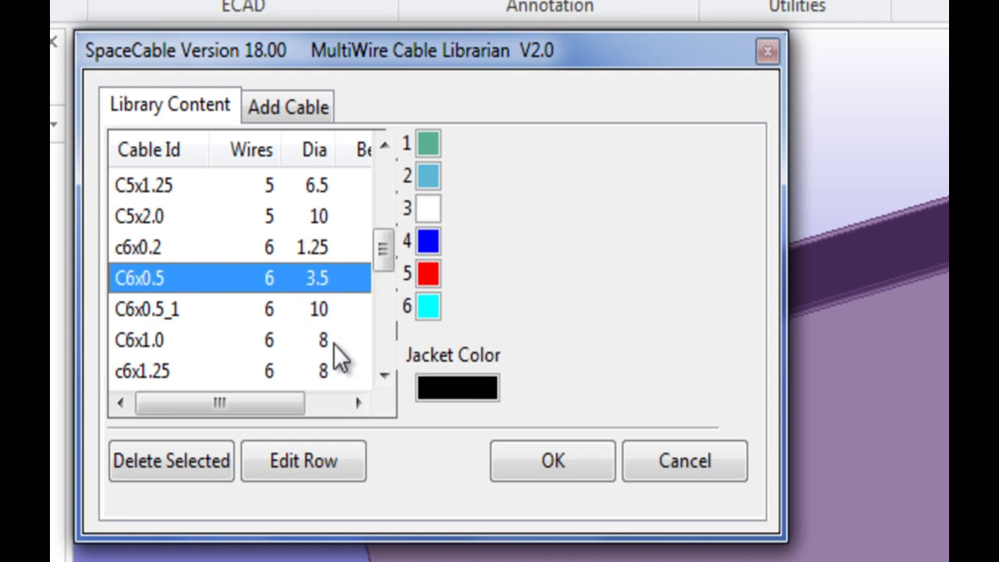
left_click(552, 467)
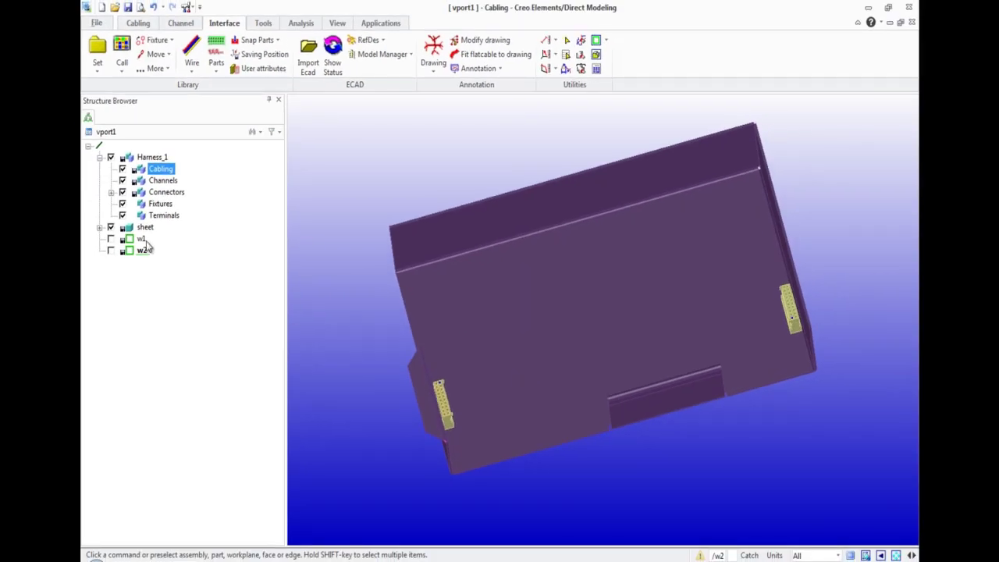
Delete the existing workplanes w1 and w2.
right_click(141, 254)
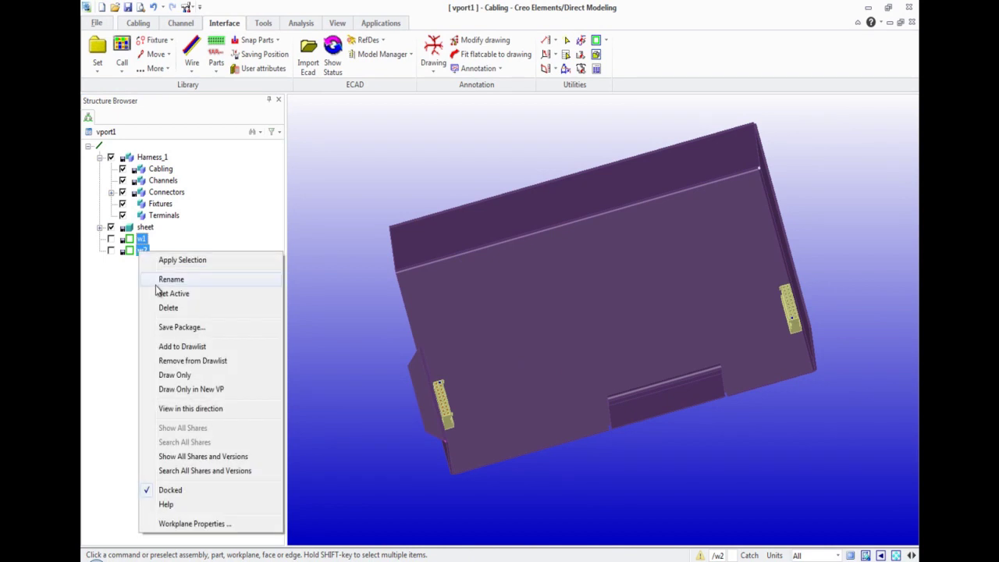
left_click(168, 308)
Create a workplane on the sheet's large base face with the face outline projected as construction geometry.
middle_click_drag(495, 352, 515, 343)
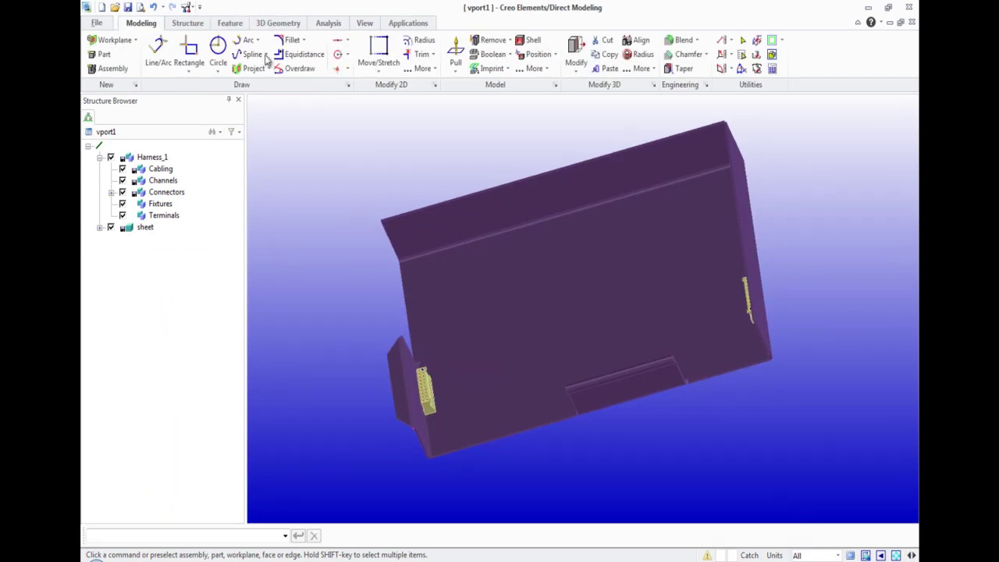
left_click(115, 40)
left_click(131, 142)
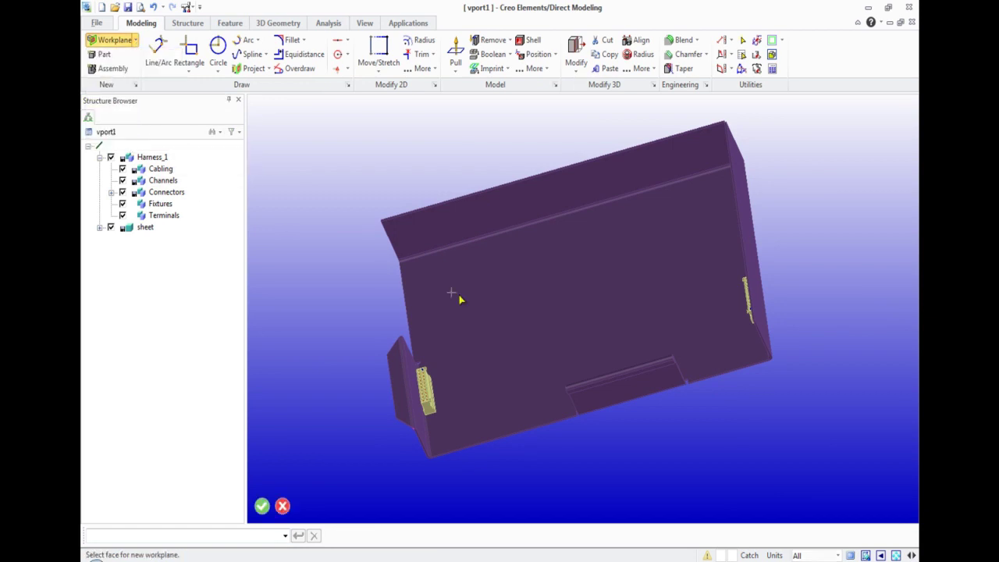
left_click(525, 308)
Add a horizontal construction line on the base workplane, running between the connectors on the two opposite short sides.
mouse_move(535, 316)
middle_mouse_down()
mouse_move(528, 288)
mouse_move(539, 305)
mouse_move(562, 309)
middle_mouse_up()
left_click(346, 43)
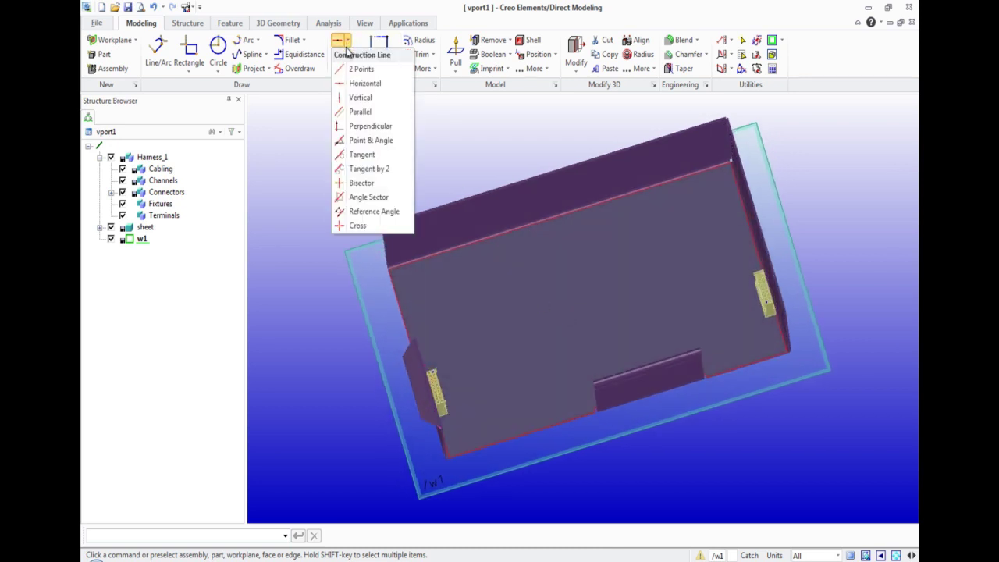
left_click(363, 82)
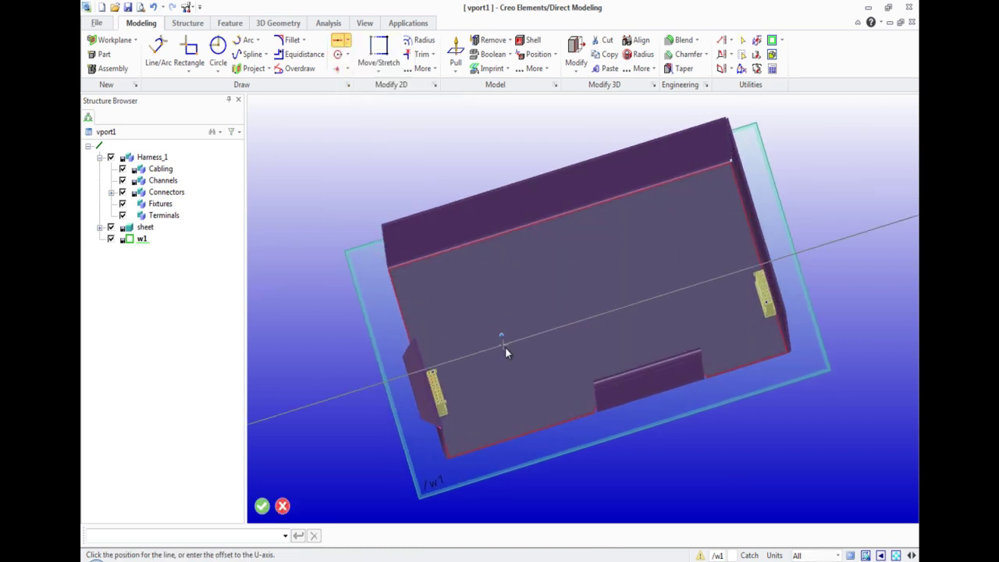
middle_click_drag(508, 357, 525, 374)
left_click(524, 376)
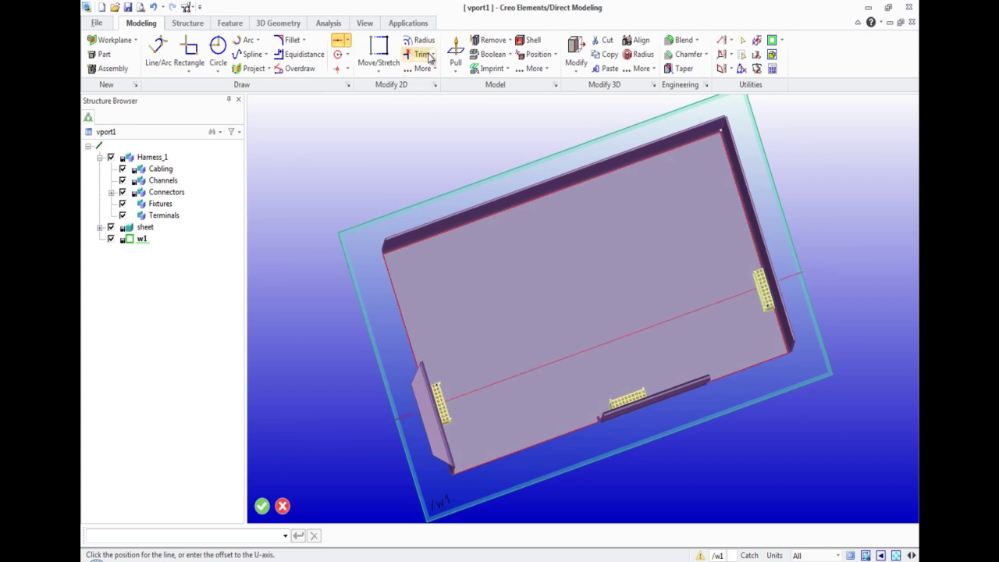
Add two vertical construction lines, one through the middle connector and one just inside the connector on the short side wall.
left_click(346, 39)
left_click(359, 96)
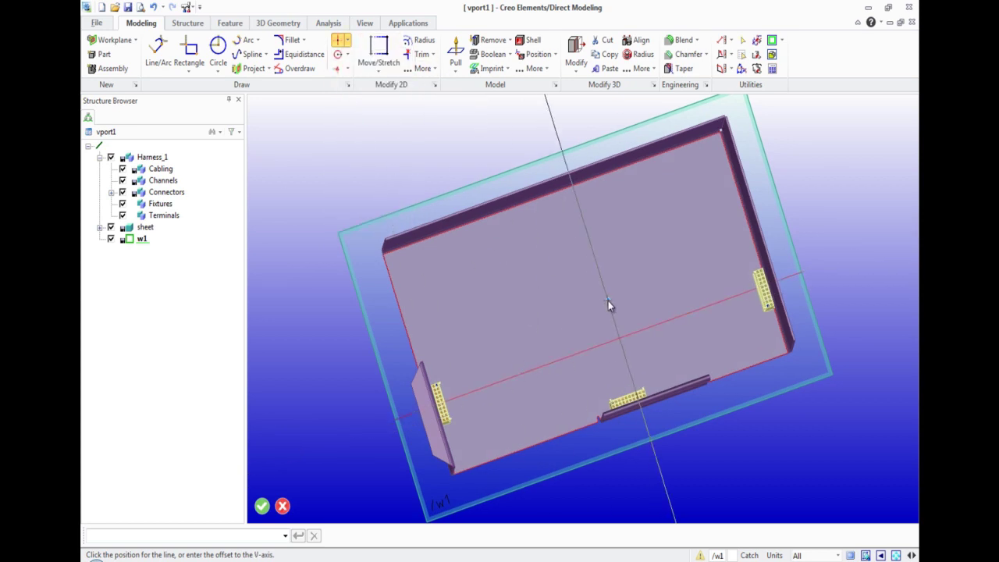
left_click(596, 303)
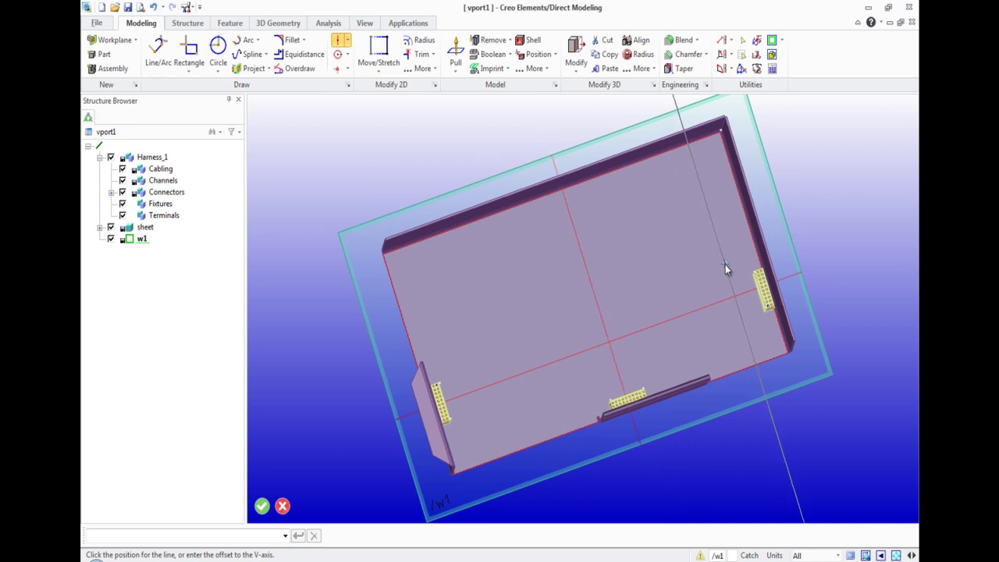
left_click(722, 270)
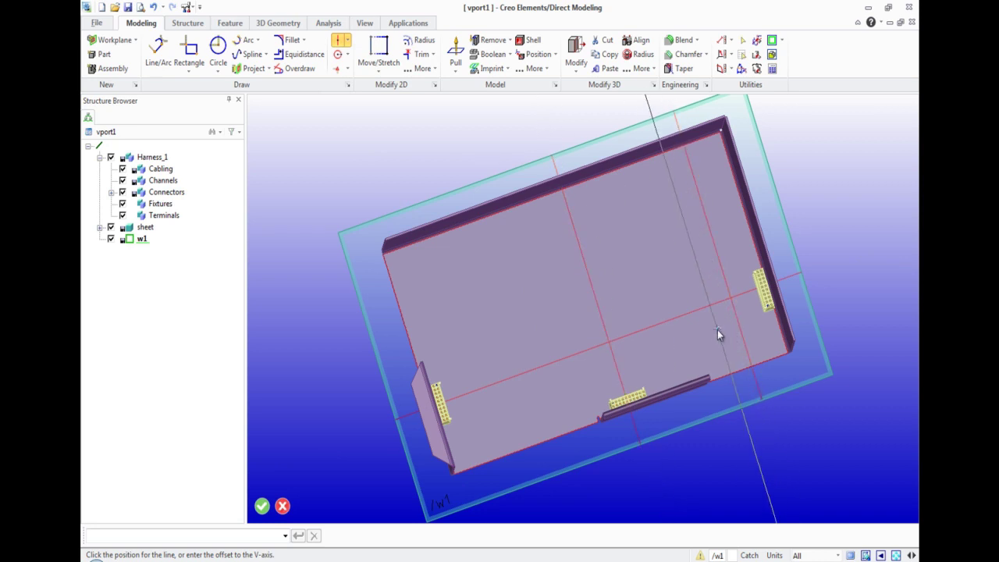
middle_click(712, 327)
Raise workplane w1 above the base surface by half the cable diameter, entering a length of 3.5/2.
middle_click_drag(723, 348, 668, 224)
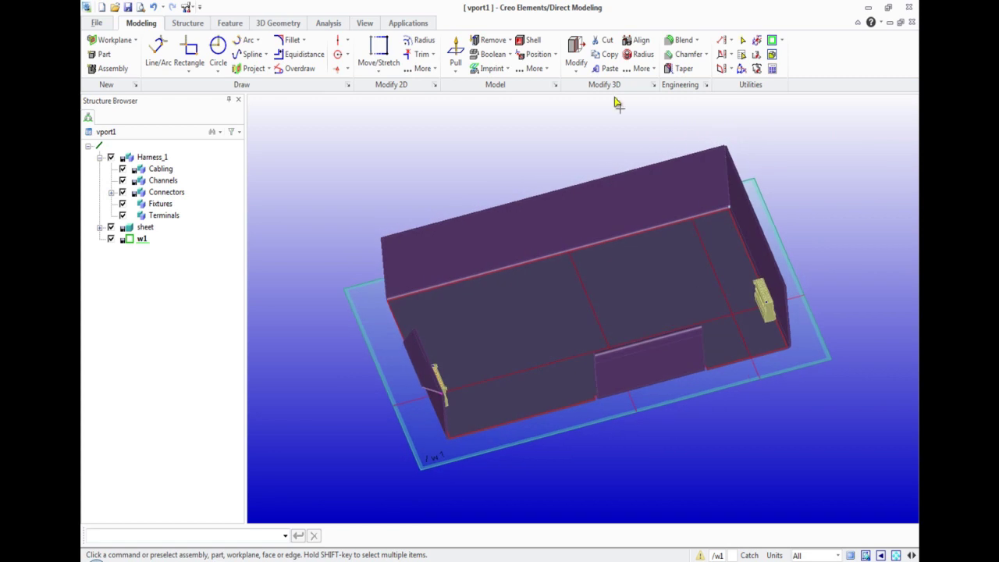
left_click(538, 54)
left_click(413, 417)
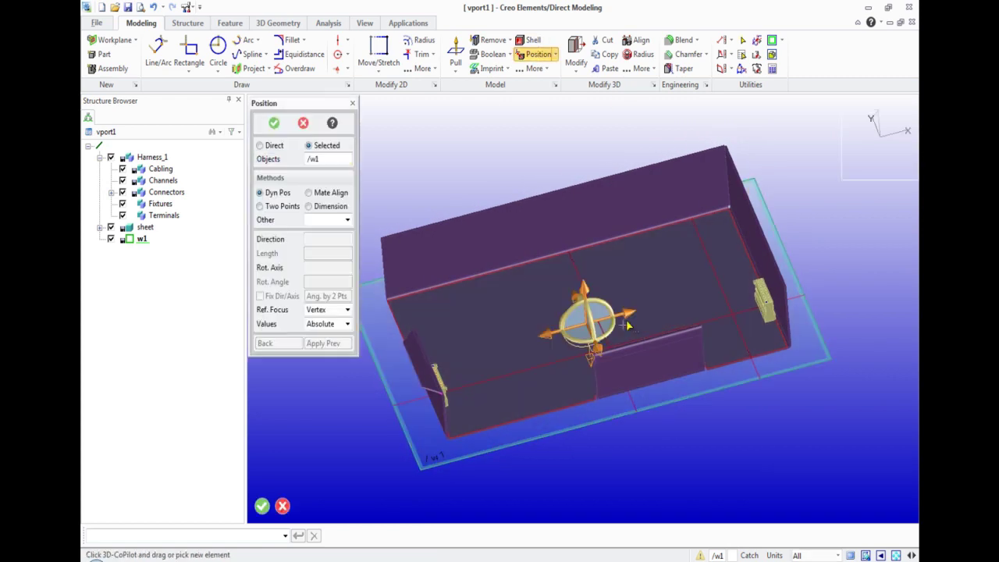
left_click_drag(583, 290, 421, 304)
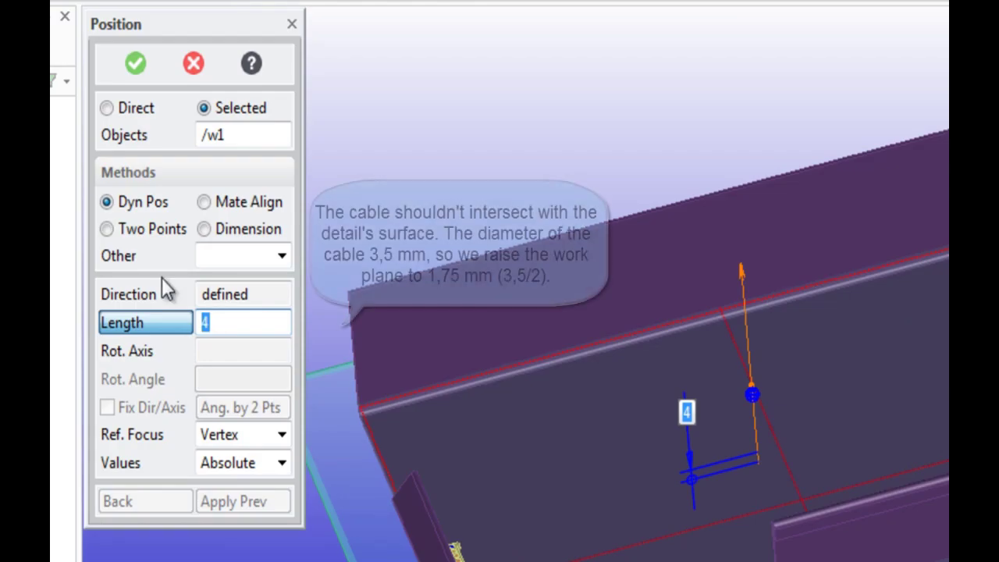
type("3.5/2")
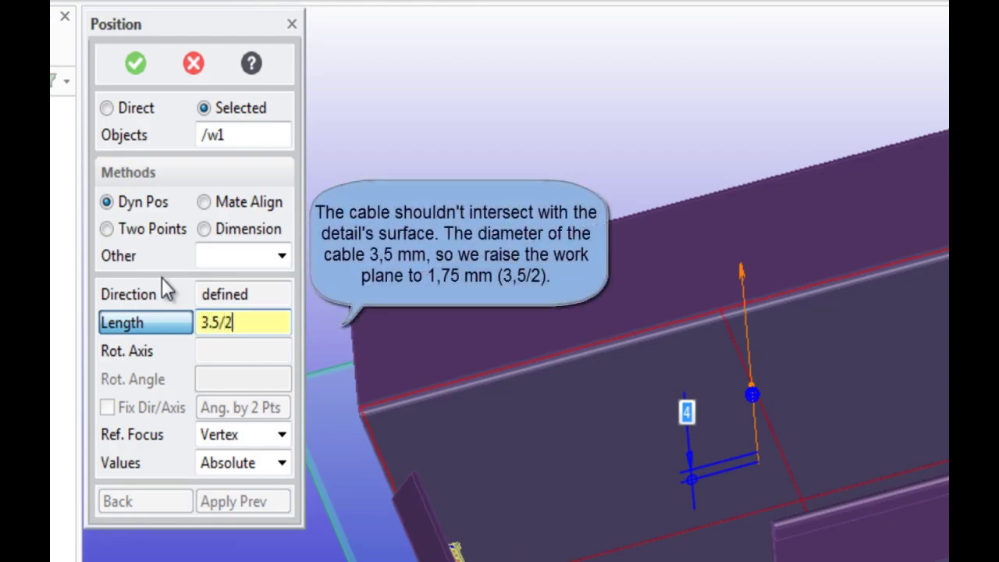
key("Return")
left_click(135, 64)
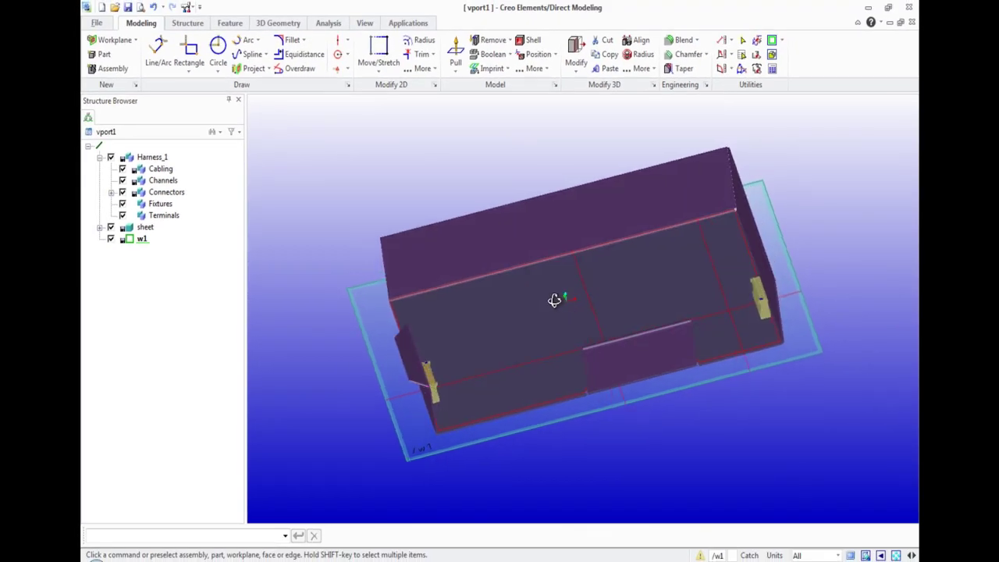
Create a second workplane on the inner face of the long back wall with its outline projected as construction geometry.
mouse_move(554, 301)
middle_mouse_down()
mouse_move(564, 297)
mouse_move(564, 310)
middle_mouse_up()
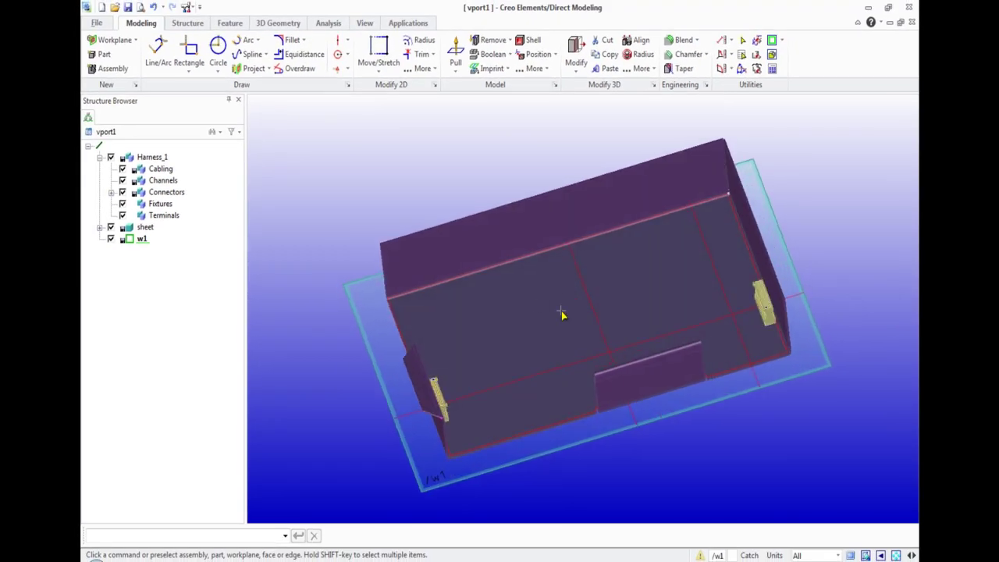
left_click(135, 40)
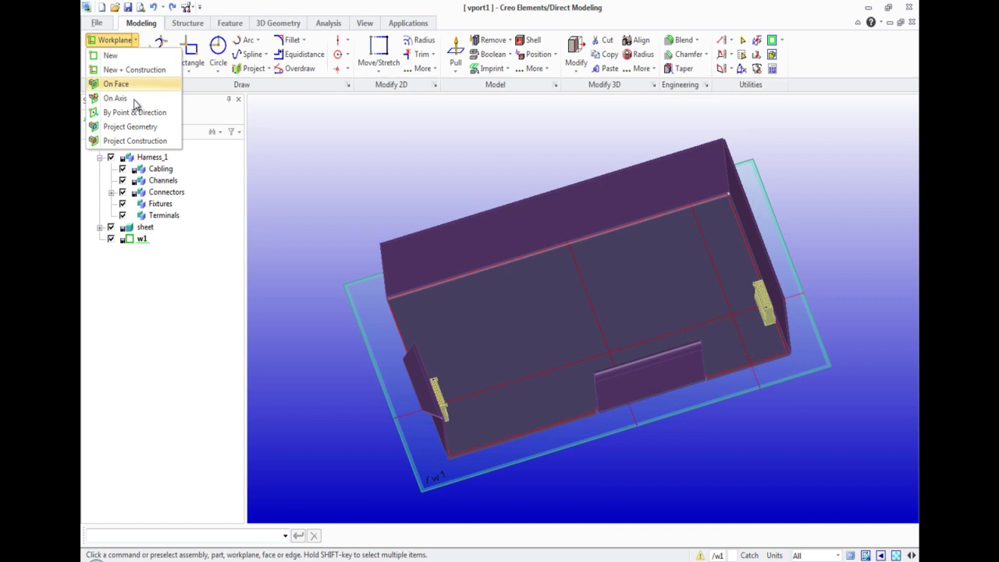
left_click(148, 141)
left_click(453, 262)
Offset workplane w2 from the long back wall toward the inside of the box by 1.75 mm (3.5/2).
middle_click_drag(564, 283, 592, 257)
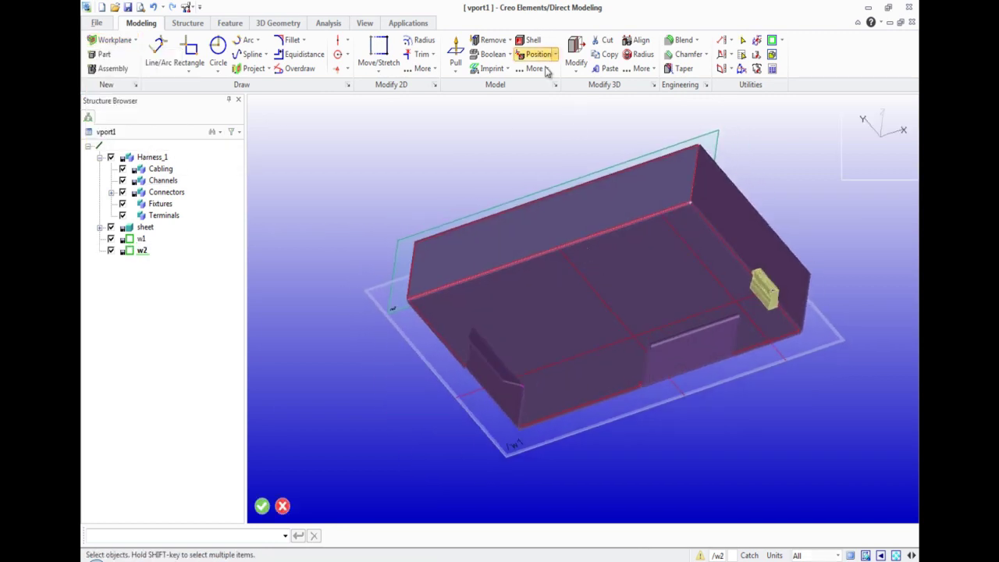
left_click(538, 54)
left_click(402, 250)
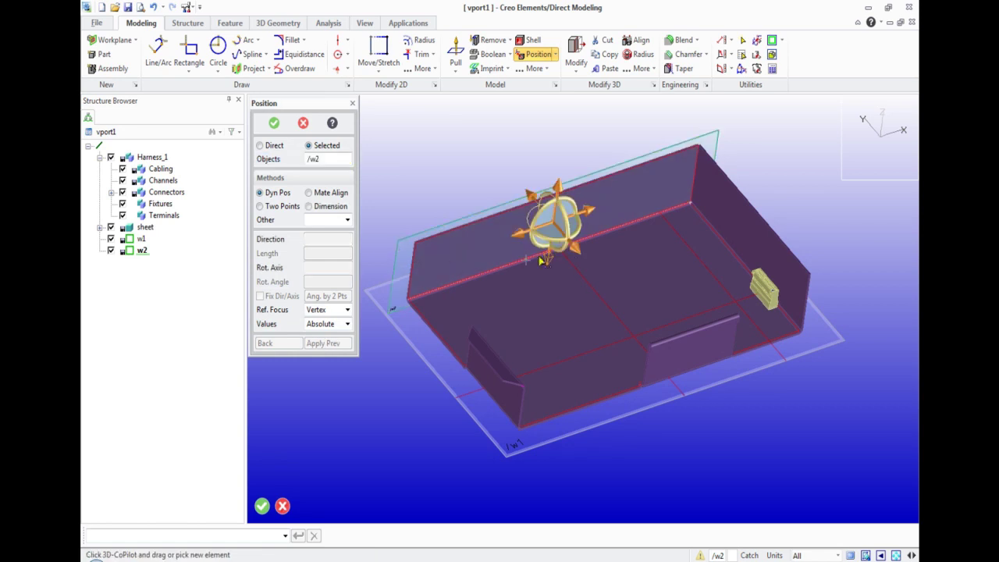
left_click(574, 250)
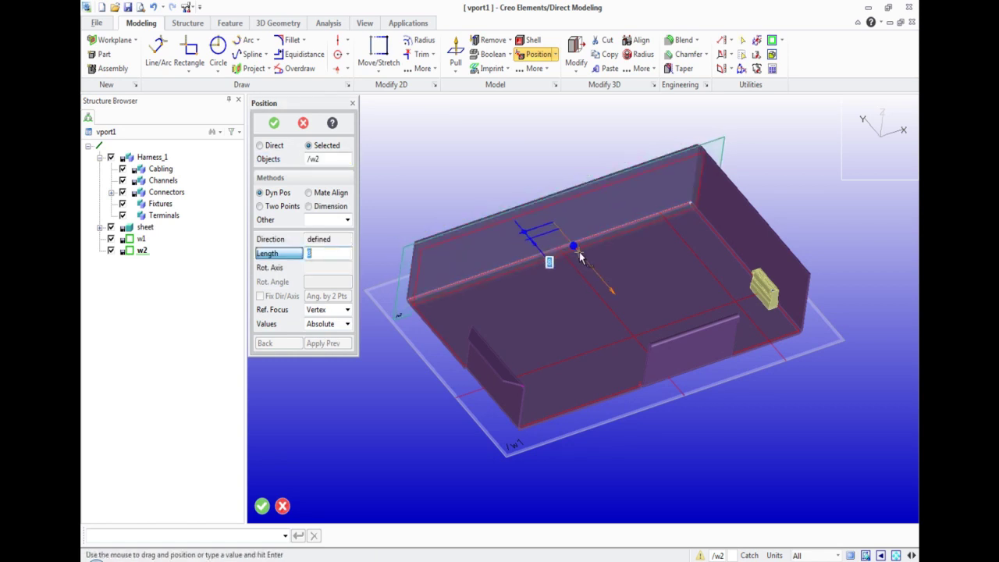
left_click_drag(576, 254, 546, 270)
type("3.5")
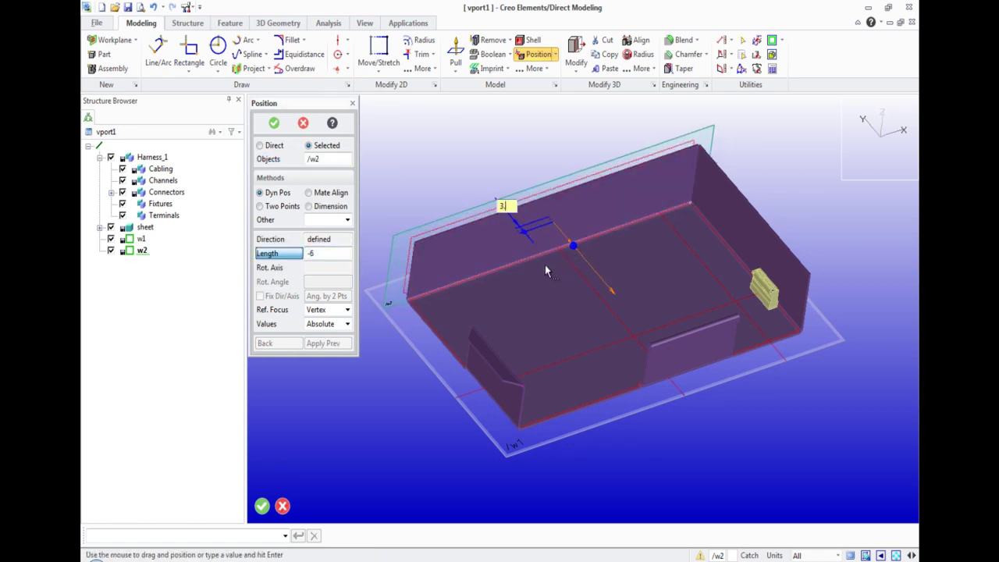
type("/2")
key("Return")
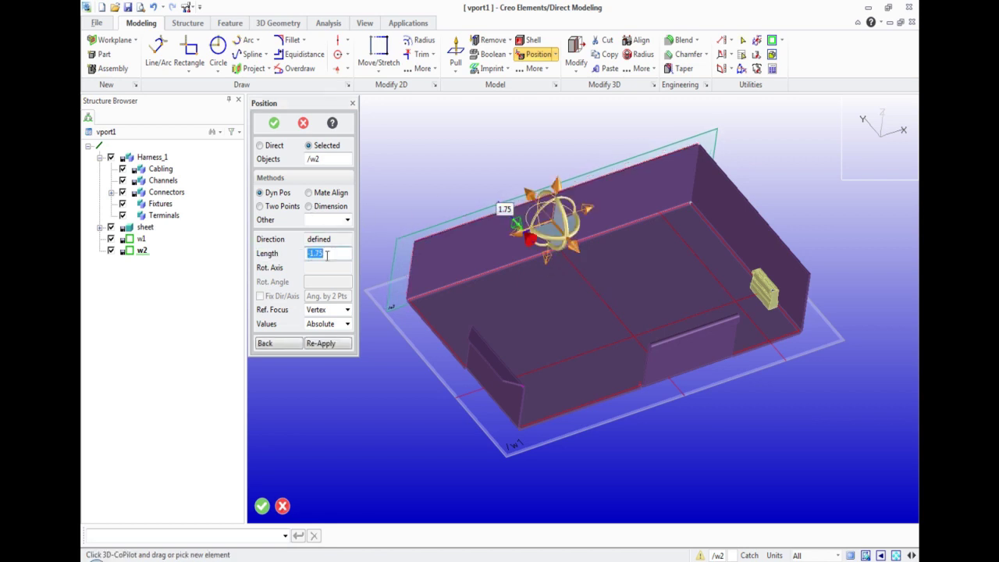
middle_click_drag(499, 270, 517, 292)
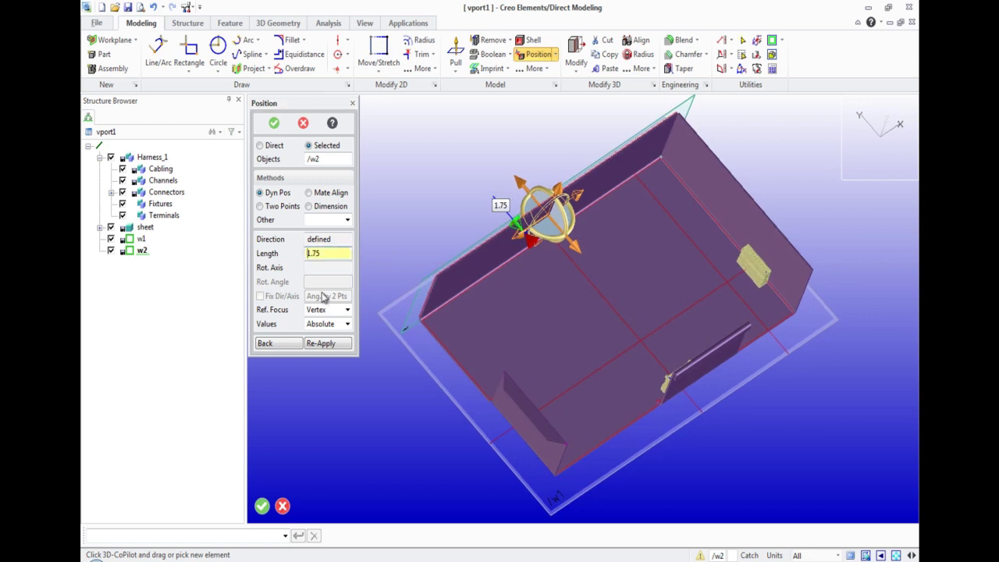
key("Return")
left_click(274, 123)
Measure the distance from the base's short edge to the nearest vertical construction line, projected along the back wall's upper edge.
middle_click_drag(575, 292, 528, 258)
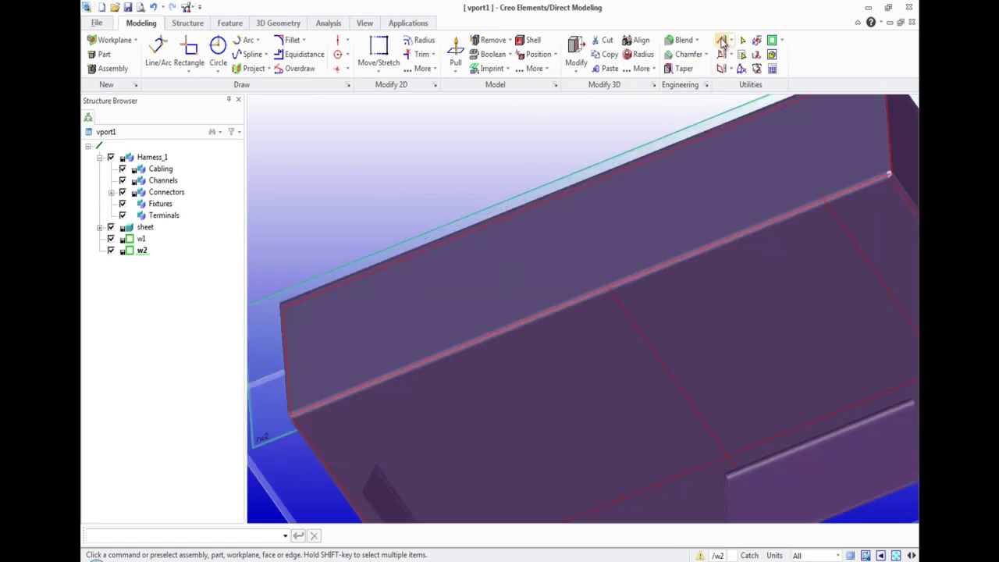
left_click(722, 42)
left_click(384, 124)
left_click(404, 438)
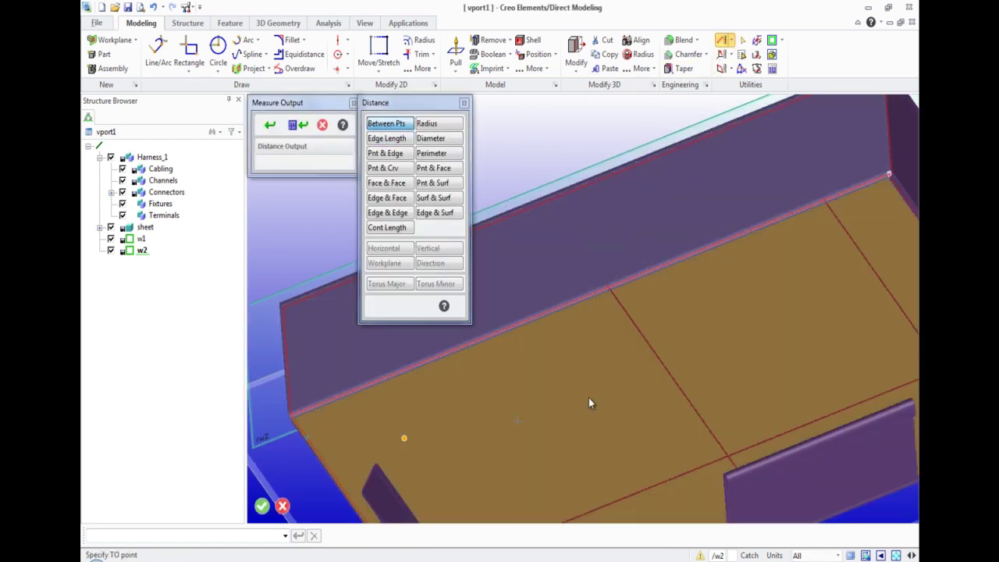
left_click(639, 331)
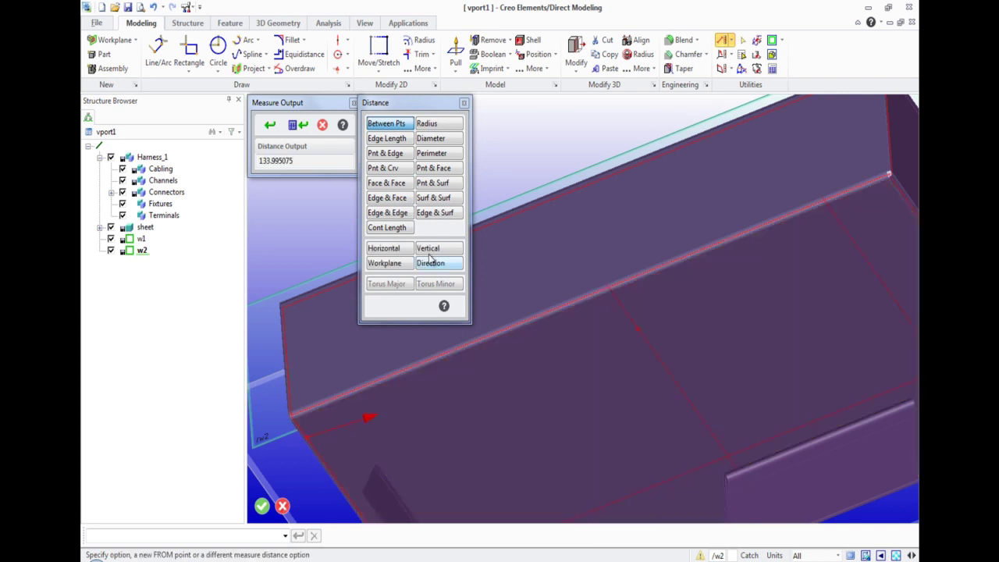
left_click(434, 264)
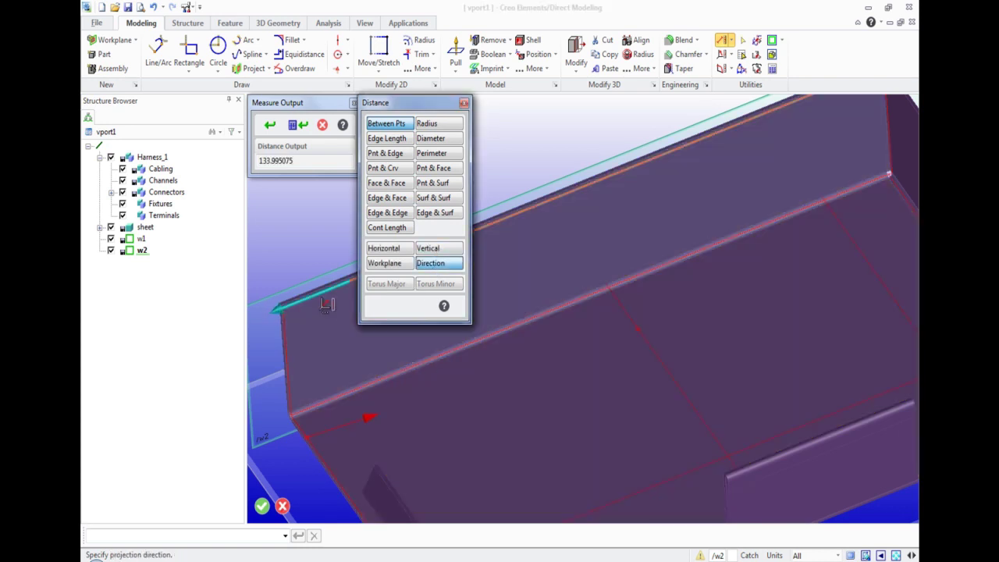
left_click(323, 295)
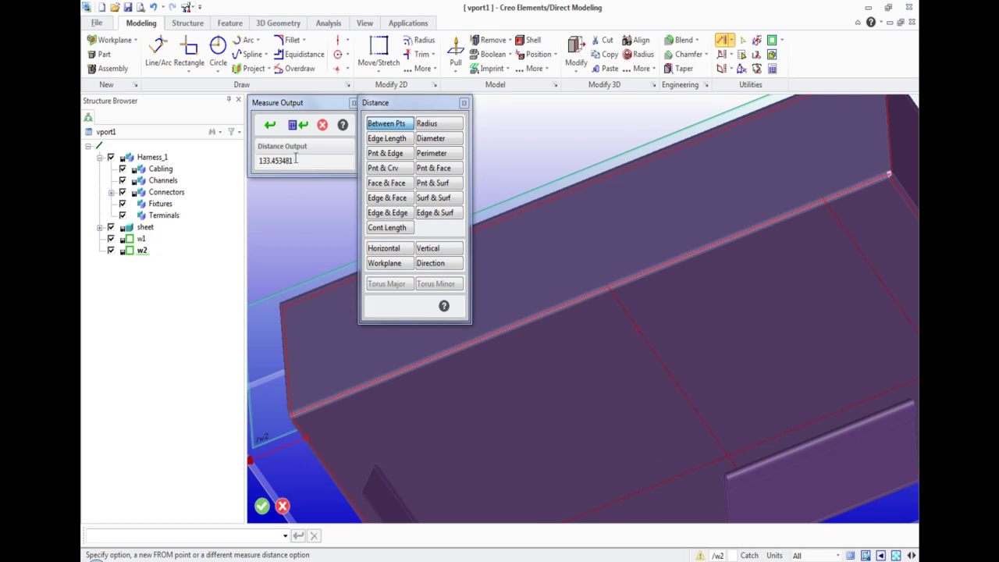
Copy the measured distance value and close the measurement.
left_click_drag(295, 161, 266, 161)
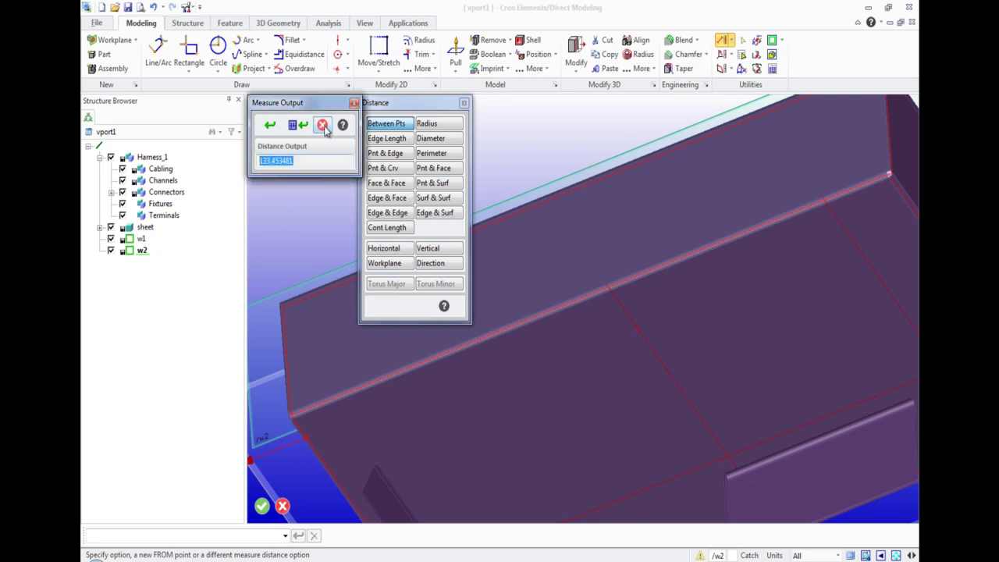
right_click(284, 157)
left_click(296, 203)
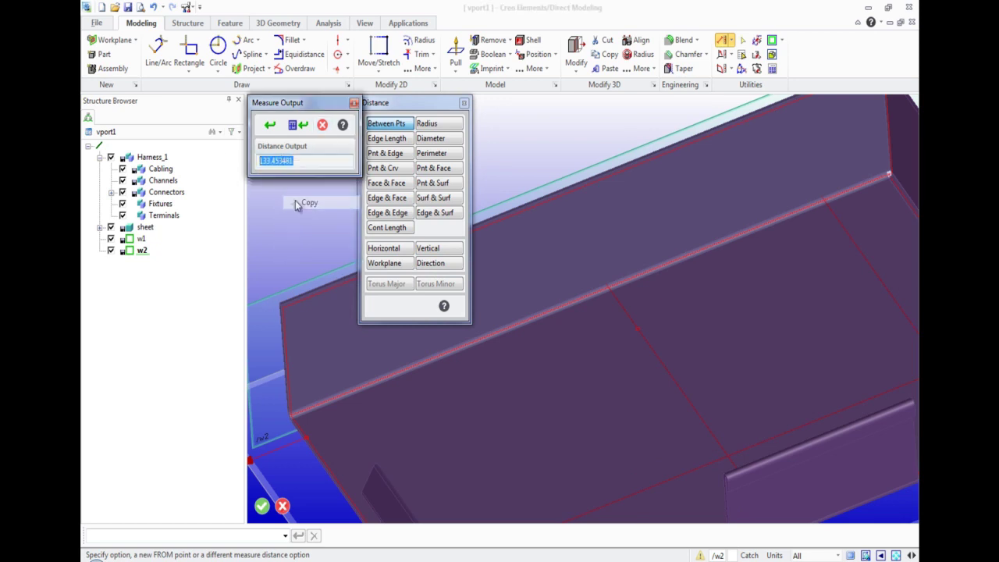
left_click(322, 125)
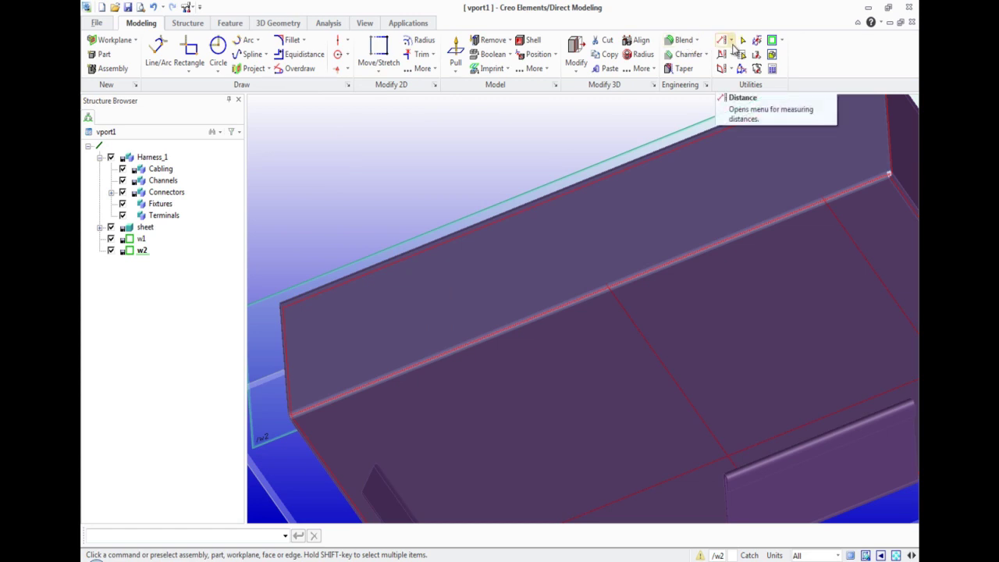
Draw a construction line on the back wall parallel to its short end edge, offset inward by the copied distance.
left_click(349, 42)
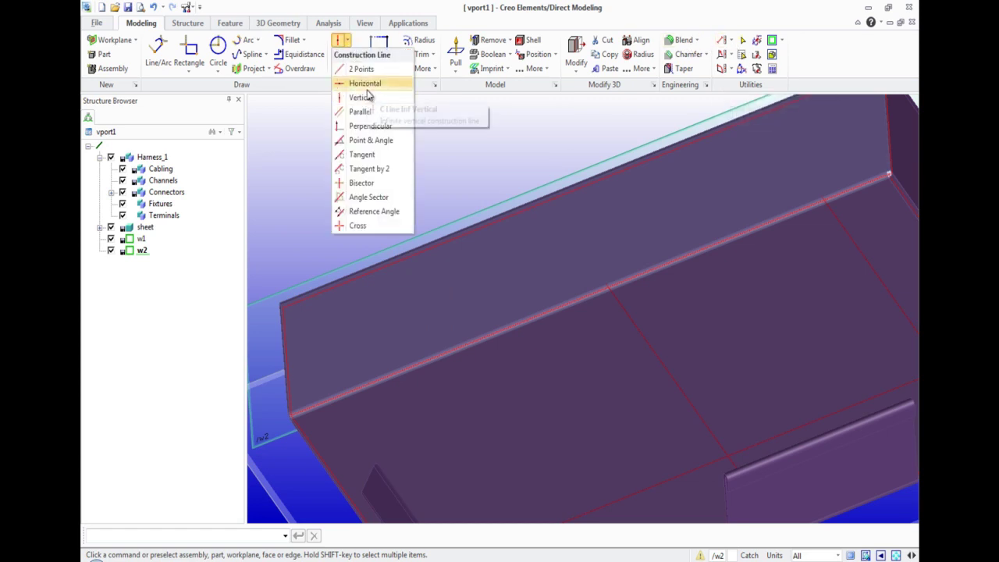
left_click(360, 112)
left_click(288, 344)
right_click(166, 536)
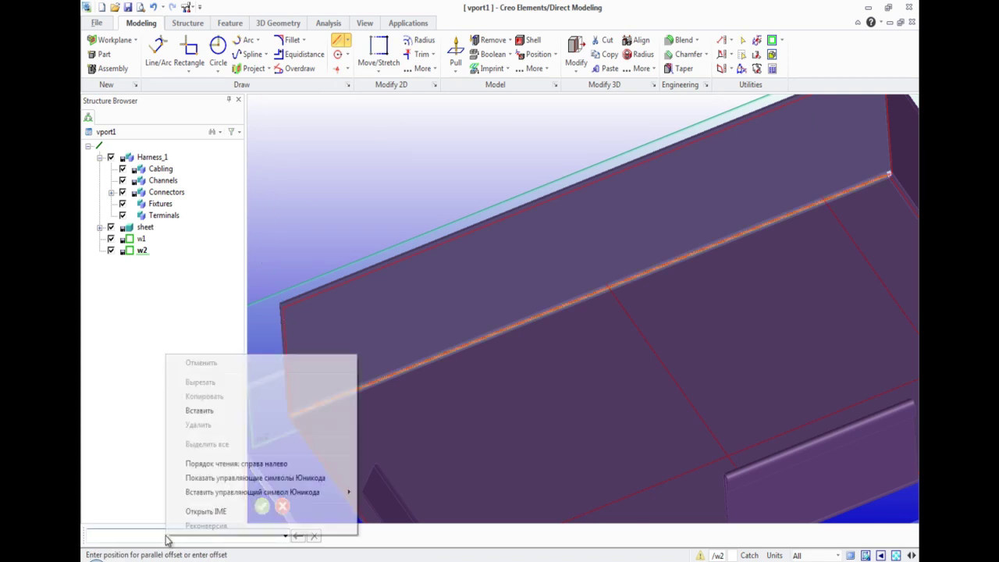
left_click(222, 411)
key("Return")
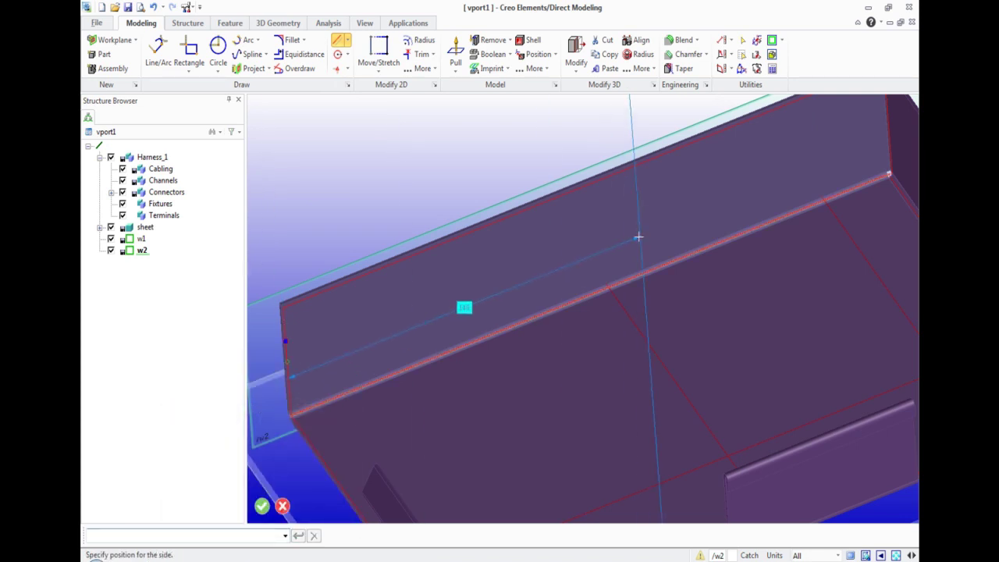
left_click(614, 391)
middle_click(629, 331)
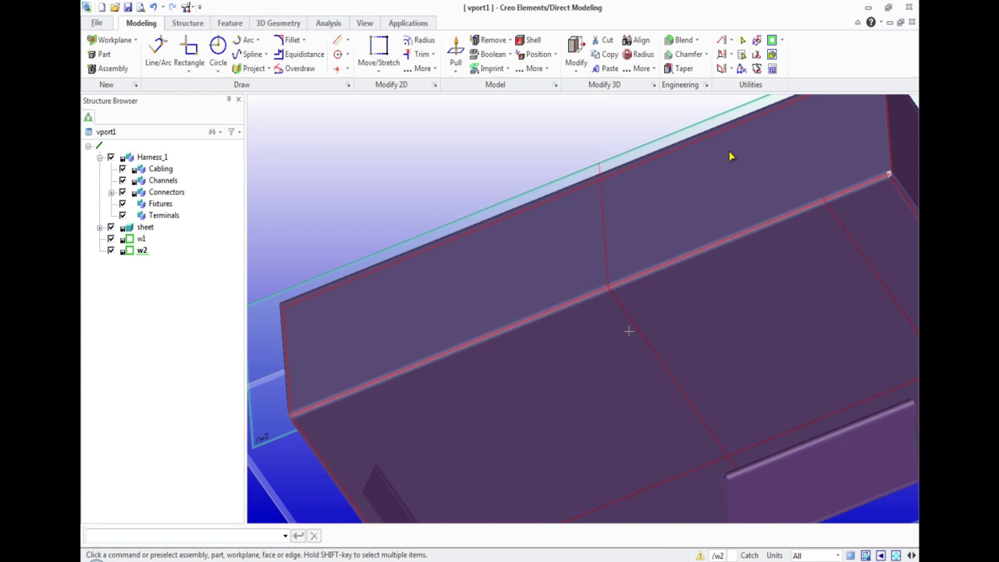
Measure the distance between the base's two crosswise construction lines, projected along the back wall's lower edge, and copy the value.
left_click(724, 41)
left_click(741, 58)
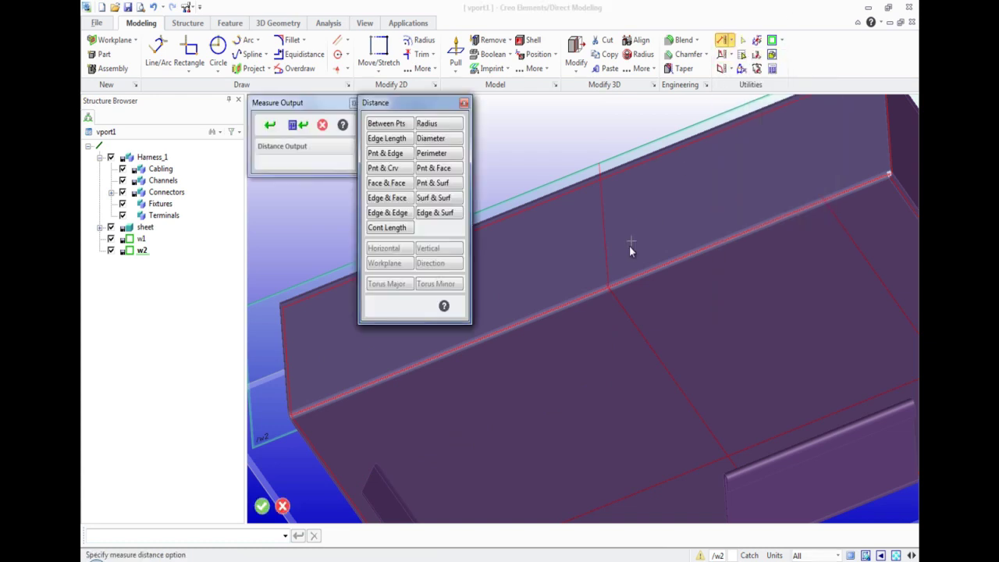
left_click(398, 125)
left_click(623, 309)
left_click(846, 227)
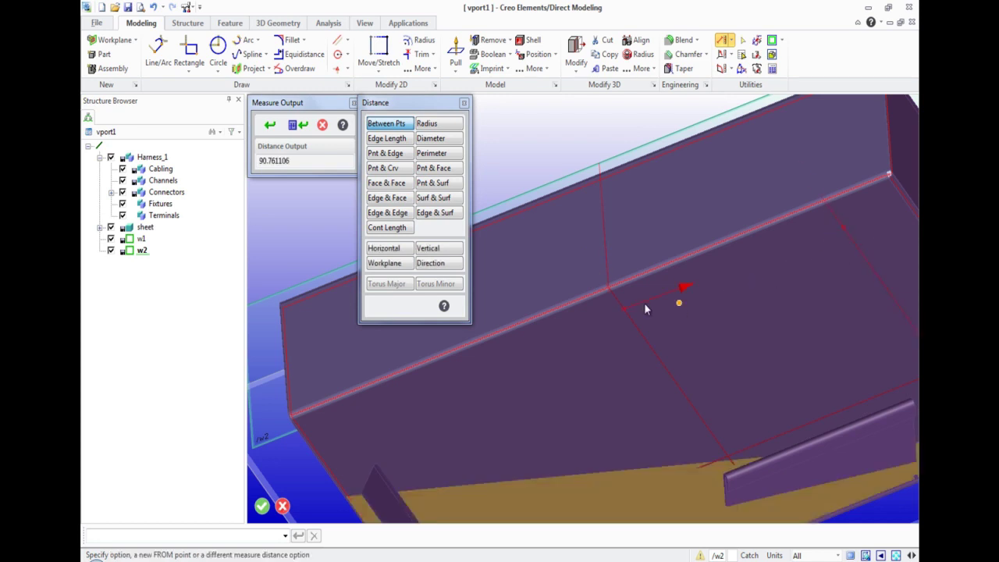
left_click(430, 264)
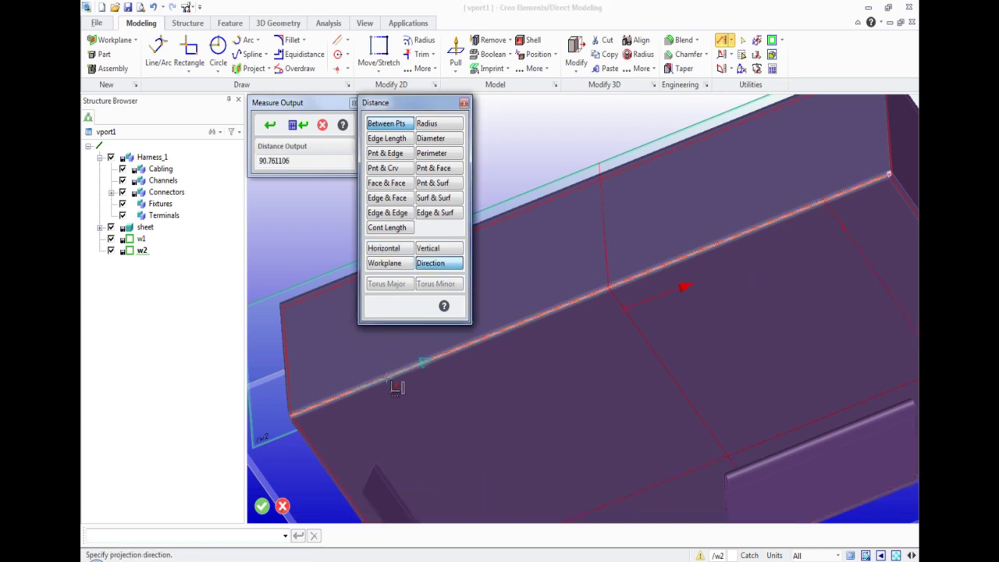
left_click(315, 307)
left_click_drag(297, 164, 219, 172)
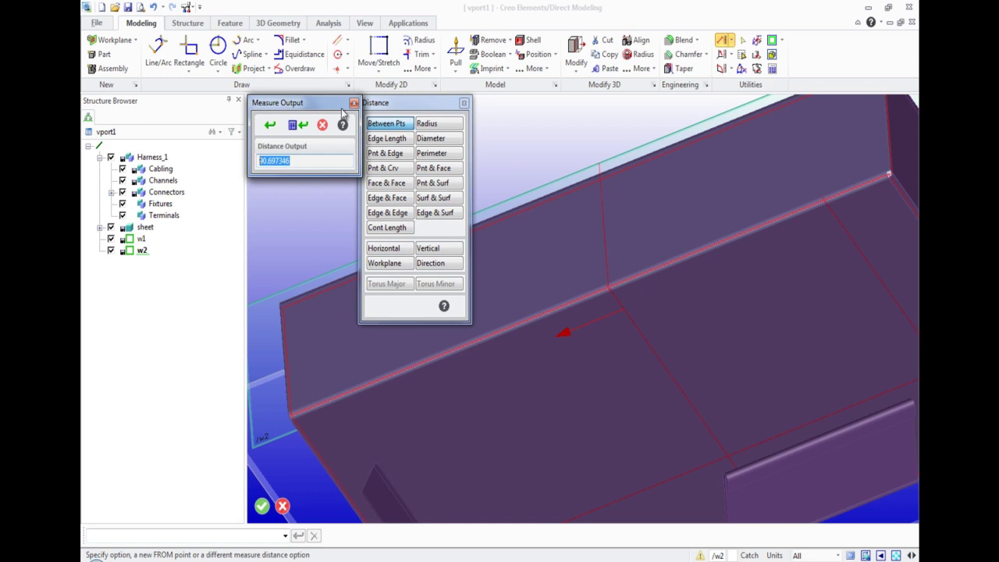
left_click(322, 126)
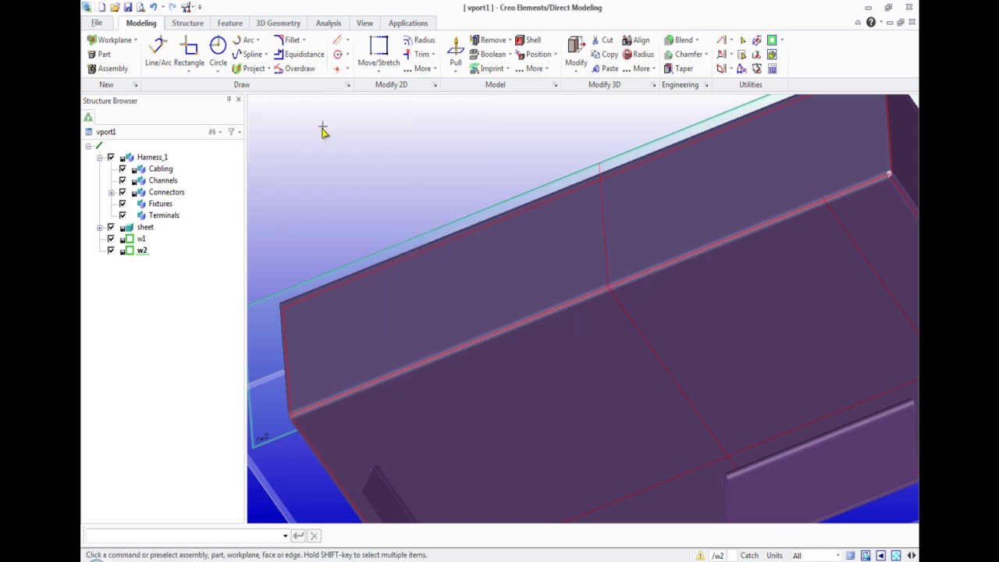
Add a second construction line on the back wall parallel to the new vertical one, offset by the copied spacing toward the far end.
left_click(340, 40)
left_click(358, 113)
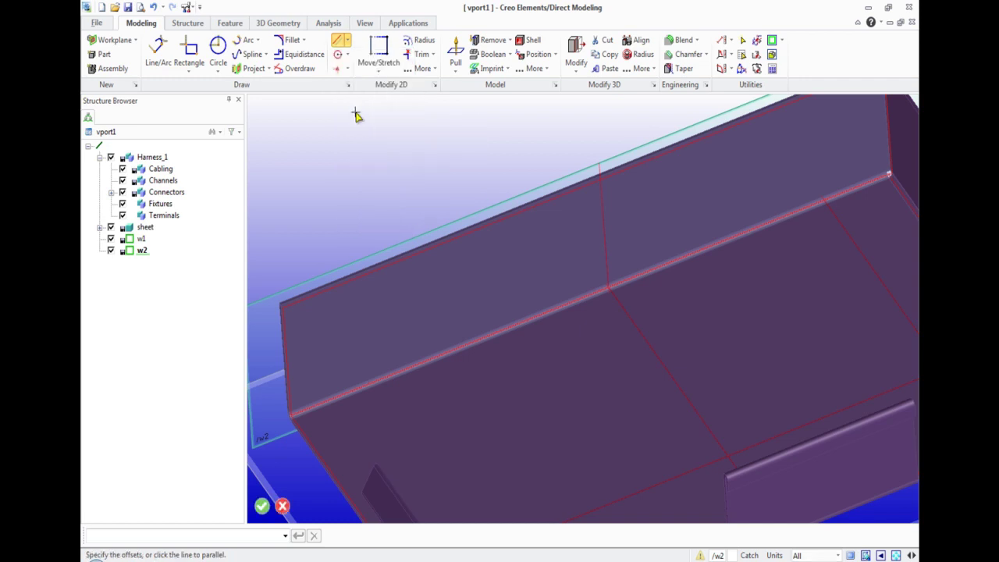
left_click(608, 231)
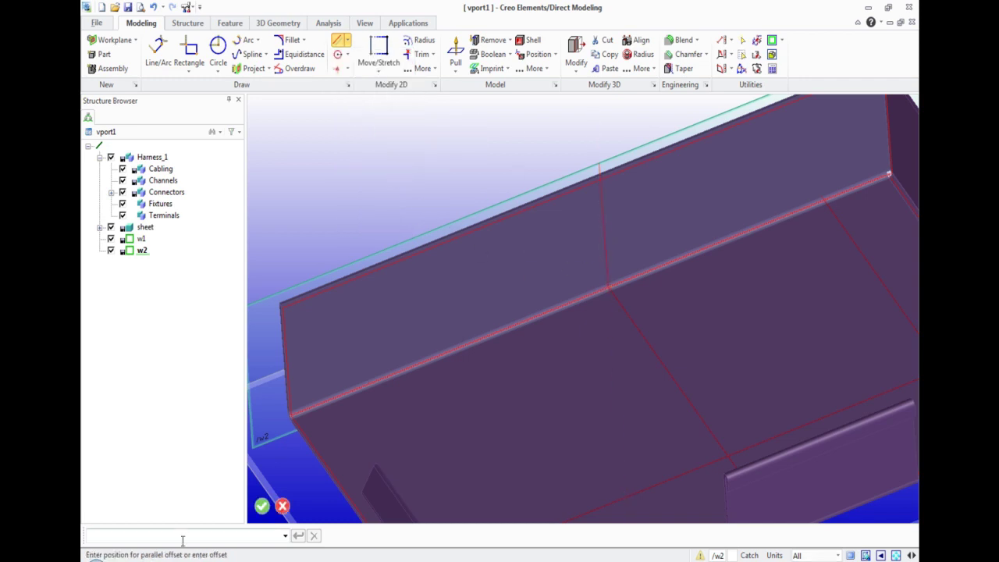
type("91.92748")
key("Return")
left_click(791, 249)
key("Escape")
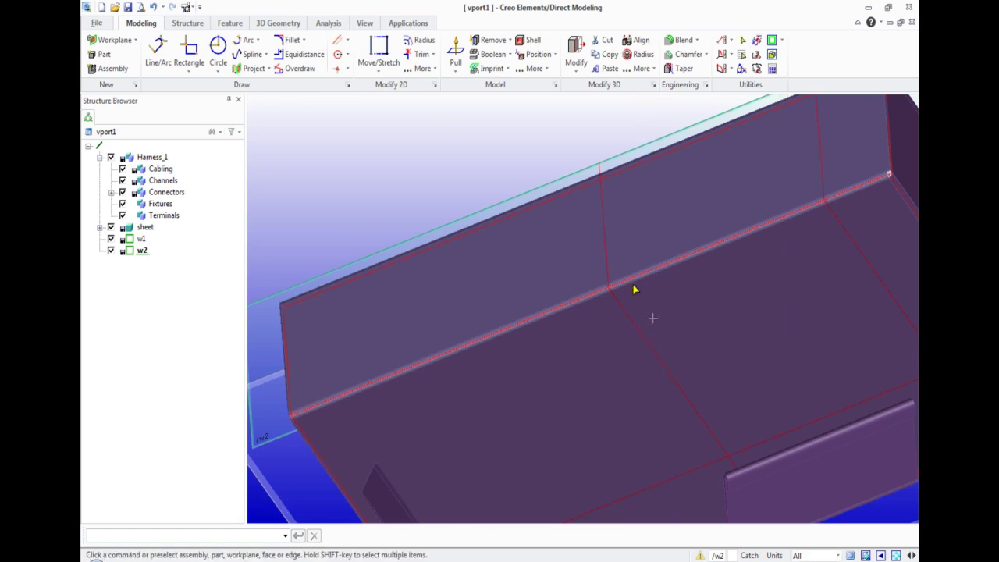
Place a horizontal construction line along the back wall, between its lower and upper edges, crossing both vertical construction lines.
left_click(348, 40)
left_click(361, 82)
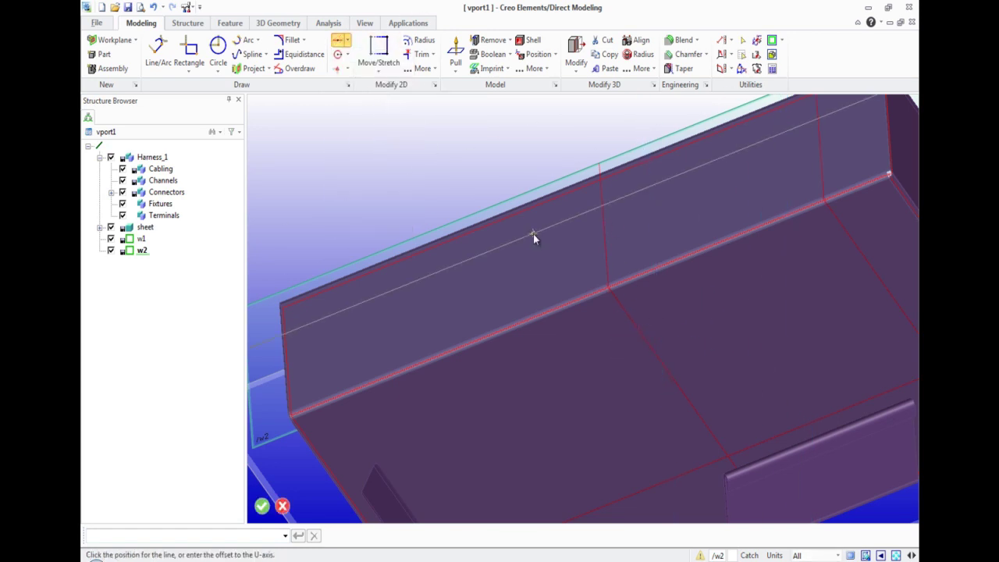
left_click(534, 234)
middle_click(544, 332)
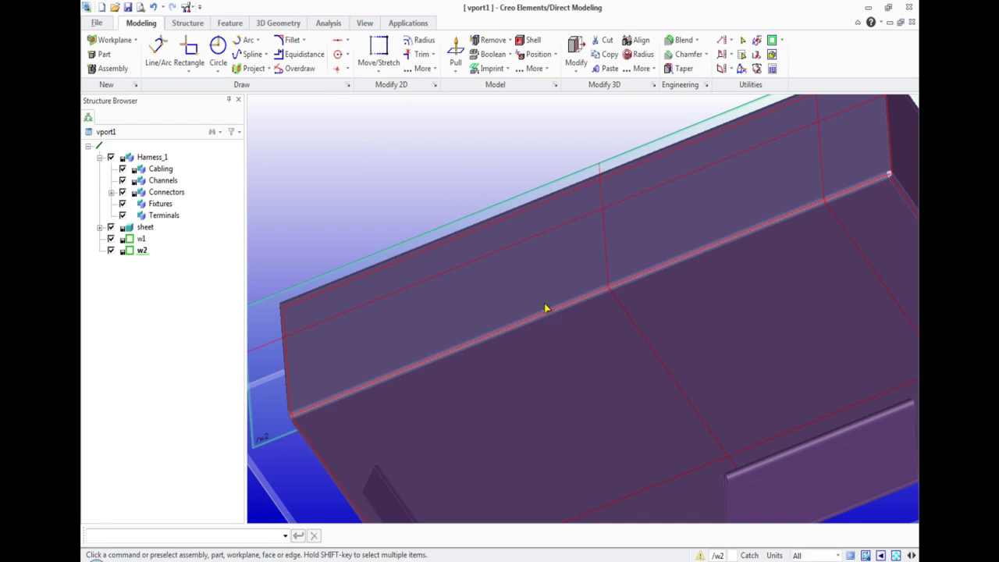
Create a dynamic channel path from the first connector along the base construction line to the central intersection, ending with a short segment toward the front flange.
scroll(546, 326, "down", 5)
middle_click_drag(497, 294, 588, 370)
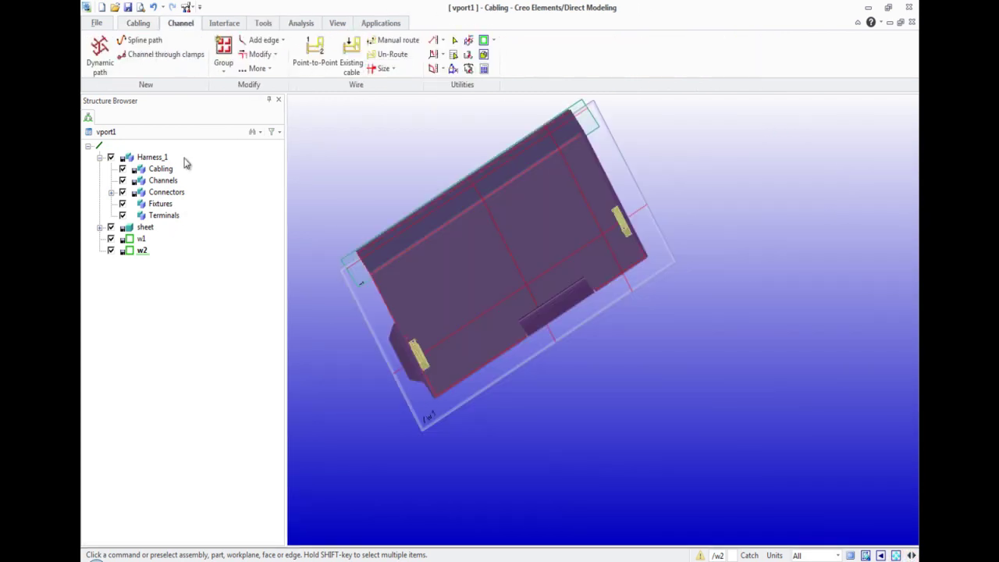
left_click(107, 61)
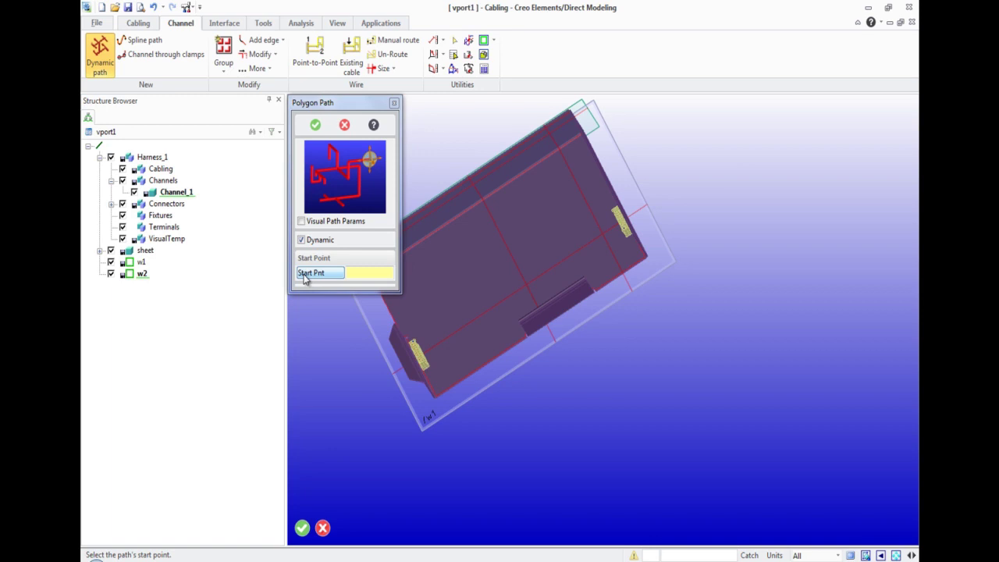
left_click(435, 347)
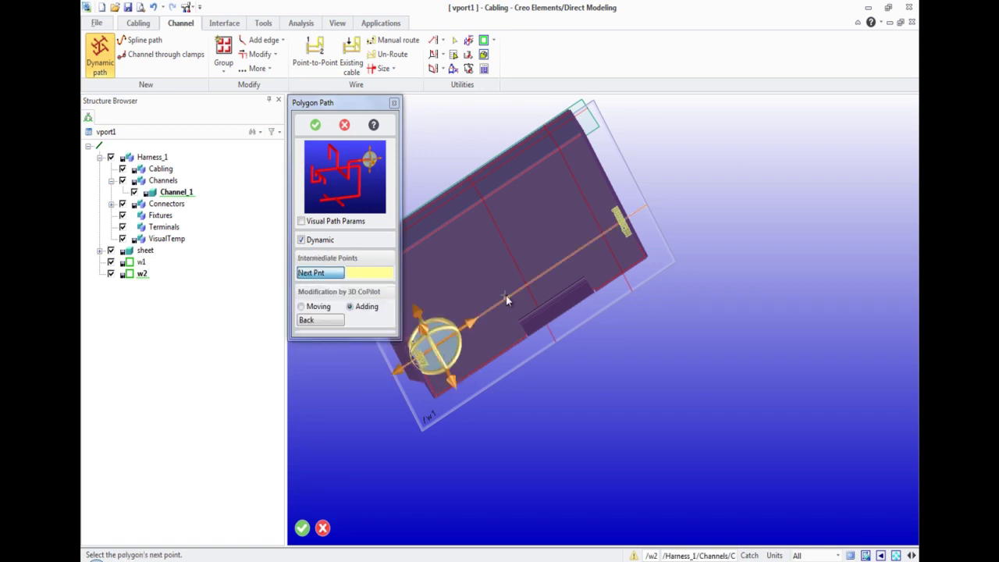
scroll(528, 289, "up", 5)
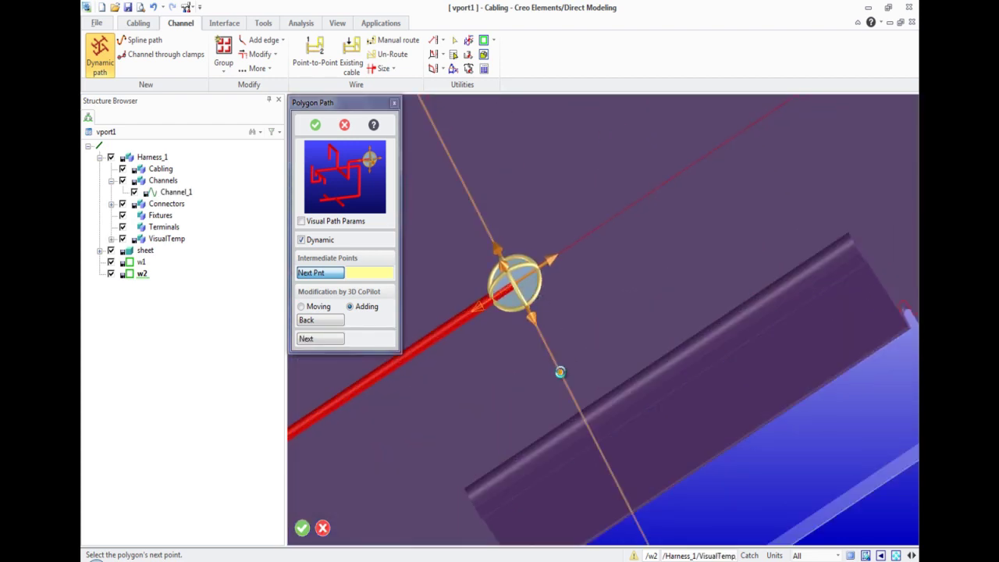
left_click(560, 372)
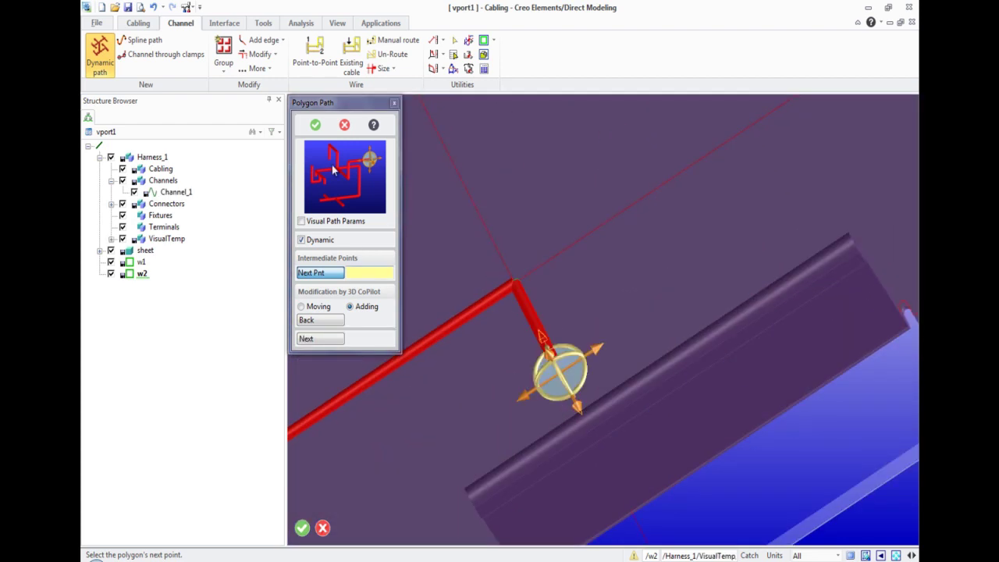
left_click(314, 124)
Start another dynamic path at the central construction line intersection and extend it across the base to the back wall workplane.
left_click(99, 55)
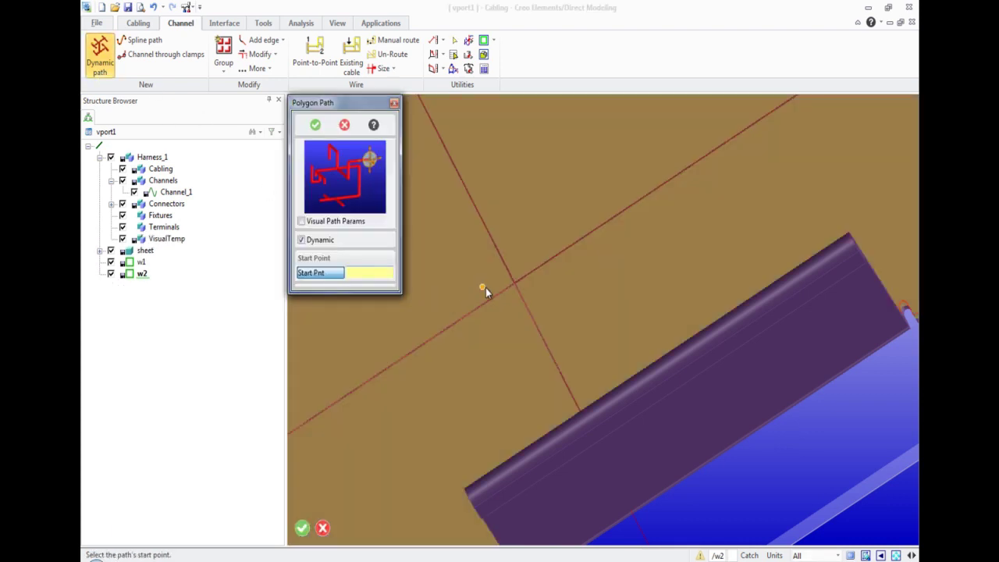
left_click(515, 286)
scroll(515, 289, "down", 5)
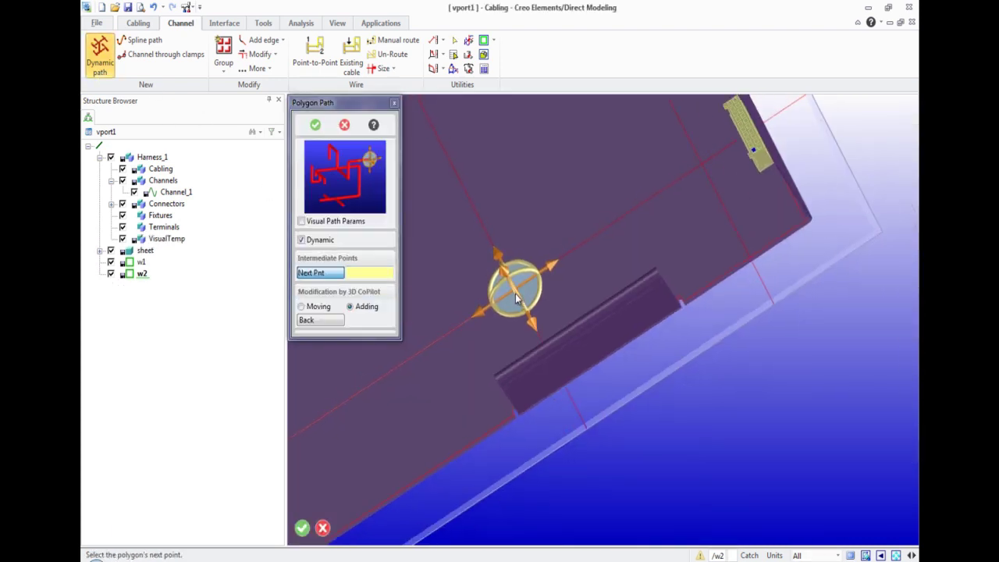
scroll(469, 208, "up", 6)
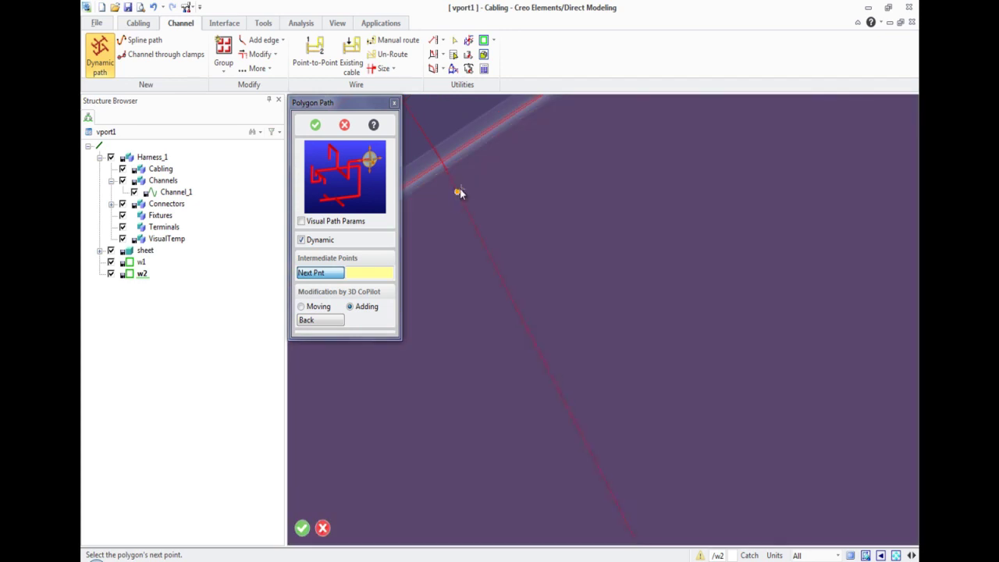
scroll(499, 206, "down", 2)
middle_click_drag(538, 251, 587, 241)
scroll(469, 206, "up", 2)
scroll(468, 195, "up", 3)
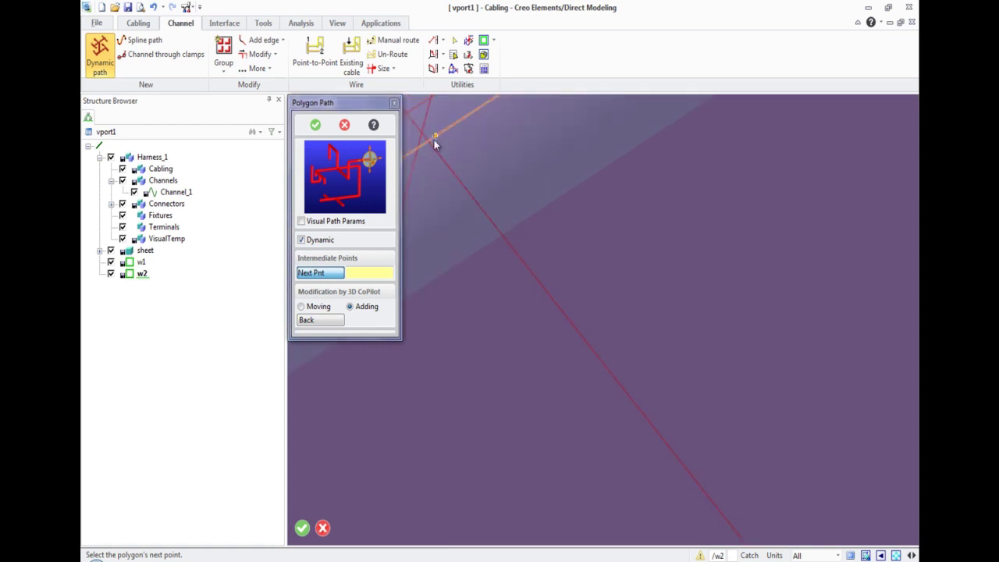
left_click(433, 143)
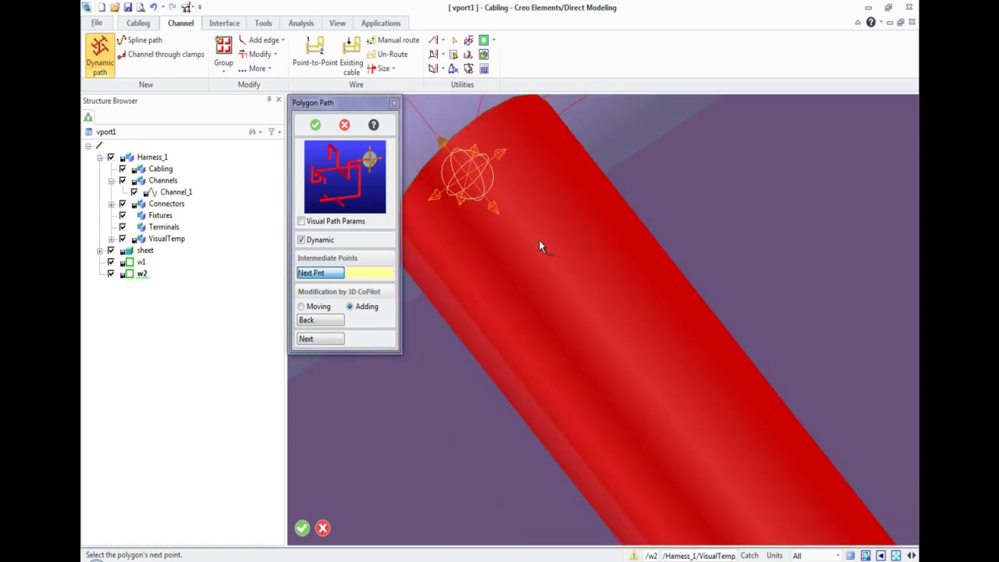
Continue the path up the back wall to the horizontal construction line and along it to the second vertical construction line.
scroll(539, 241, "down", 2)
scroll(541, 238, "down", 4)
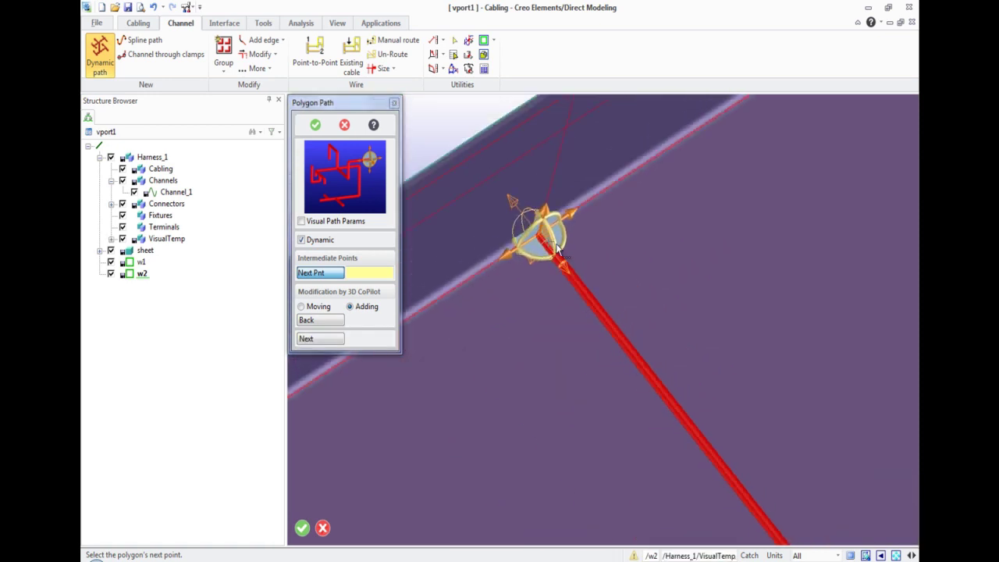
left_click(564, 158)
scroll(620, 225, "down", 4)
middle_click_drag(700, 216, 670, 210)
scroll(707, 152, "up", 4)
left_click(703, 127)
Extend the path down the back wall along the second vertical construction line to its intersection with the base construction line.
scroll(753, 186, "up", 2)
scroll(753, 187, "up", 3)
middle_click_drag(689, 348, 771, 317)
scroll(669, 281, "up", 5)
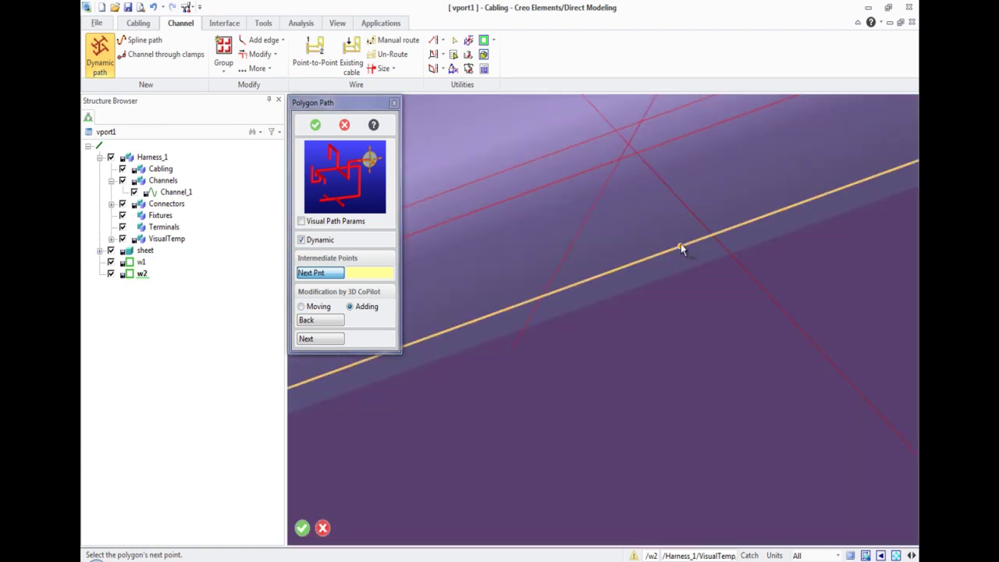
scroll(638, 155, "down", 4)
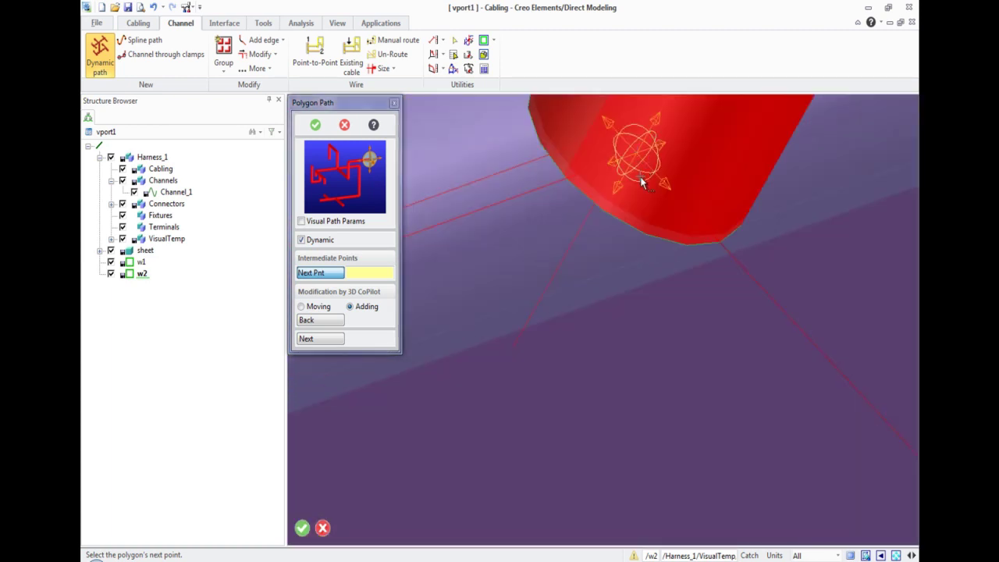
scroll(654, 217, "down", 5)
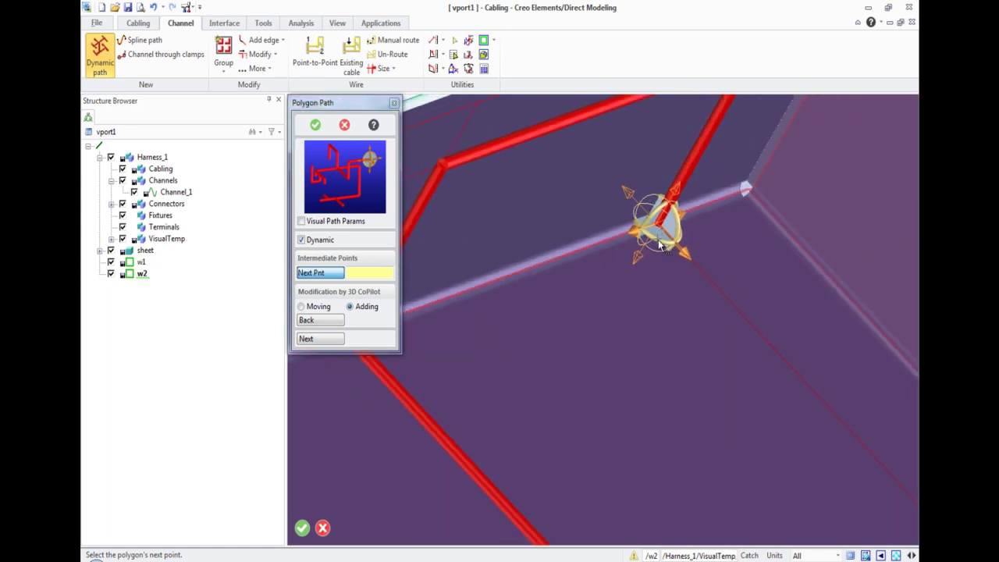
Run the path along the base to the lengthwise construction line, turn it toward the second connector, and complete the path.
middle_click_drag(846, 427, 814, 440)
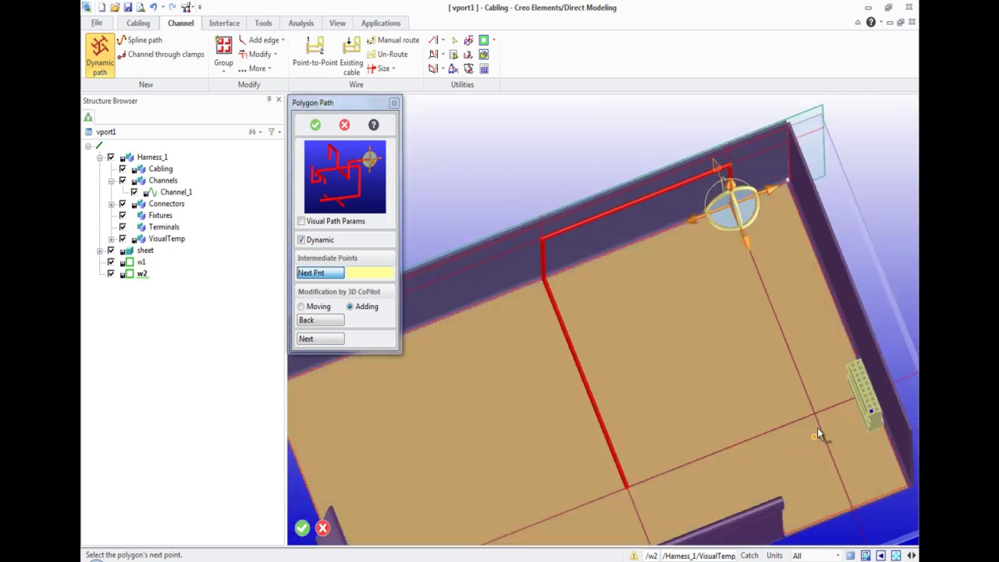
left_click(817, 416)
scroll(846, 421, "up", 5)
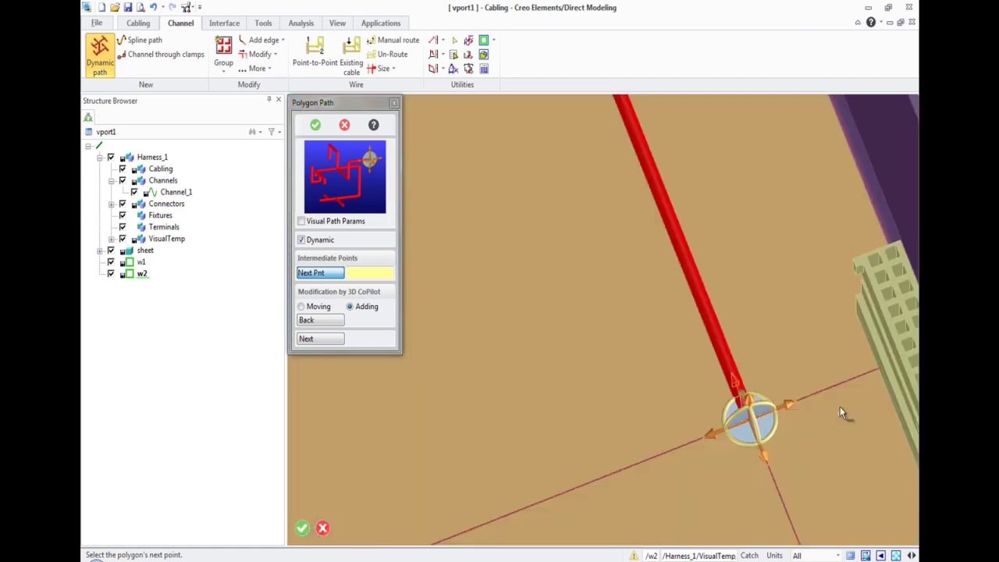
left_click(837, 387)
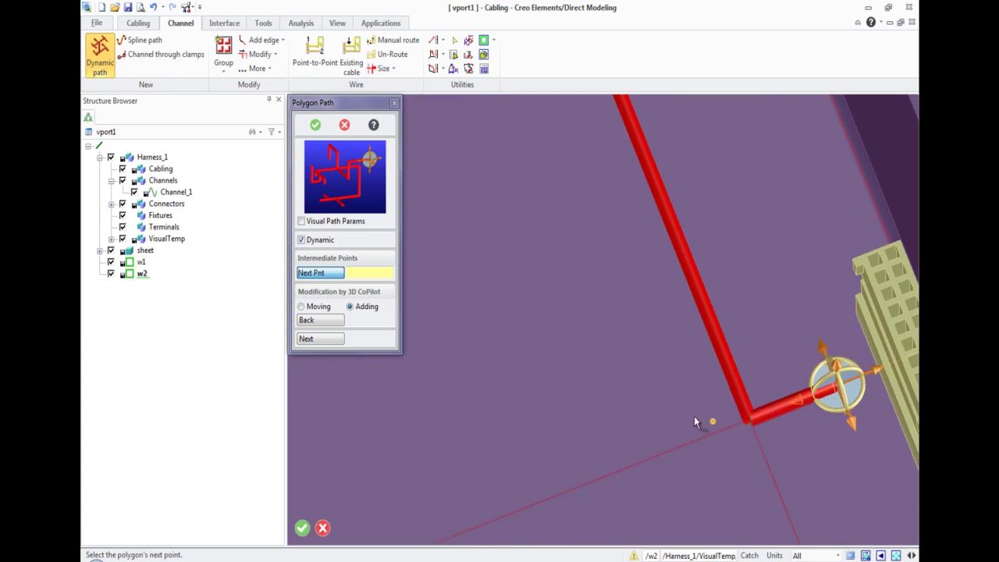
left_click(316, 125)
Hide workplanes w1 and w2.
scroll(741, 340, "down", 6)
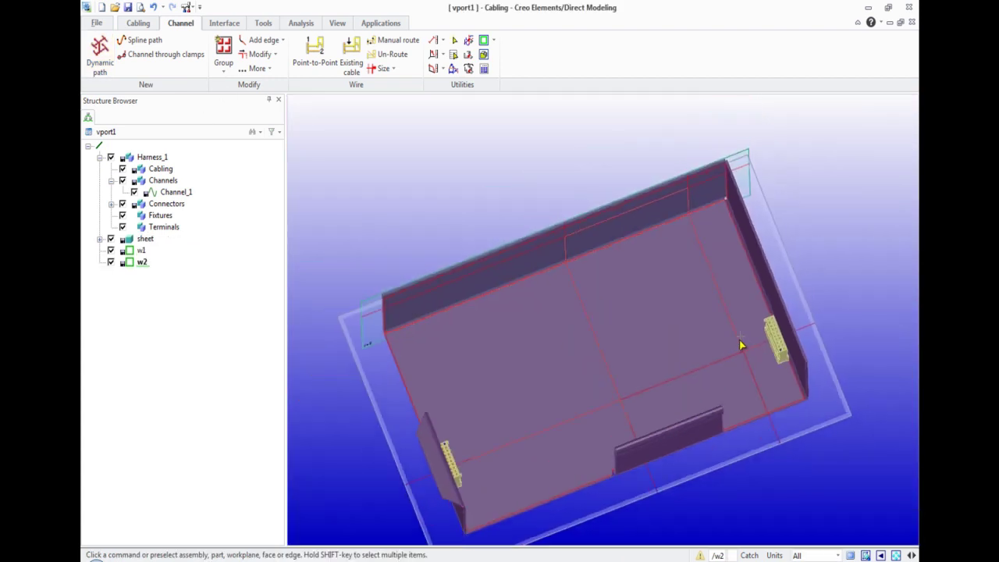
left_click(110, 261)
left_click(110, 249)
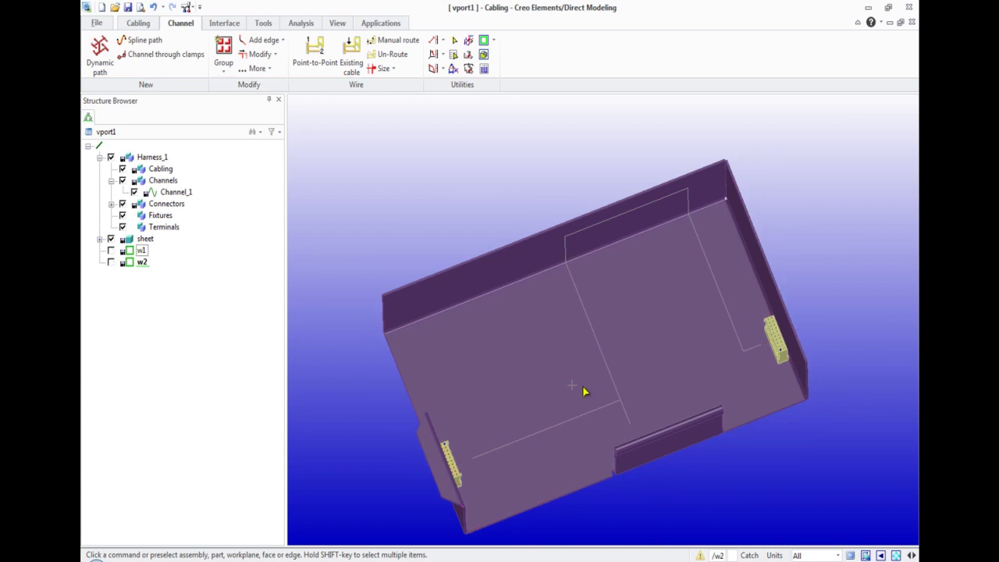
Apply a 3D fillet to the channel path corner where the lengthwise base line meets the short end of the cross line.
left_click(144, 23)
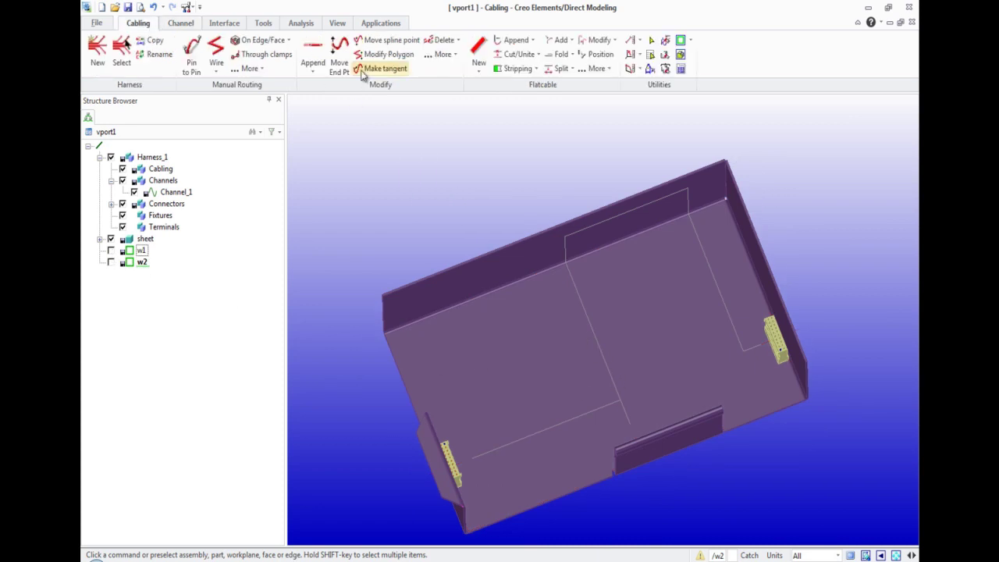
left_click(442, 54)
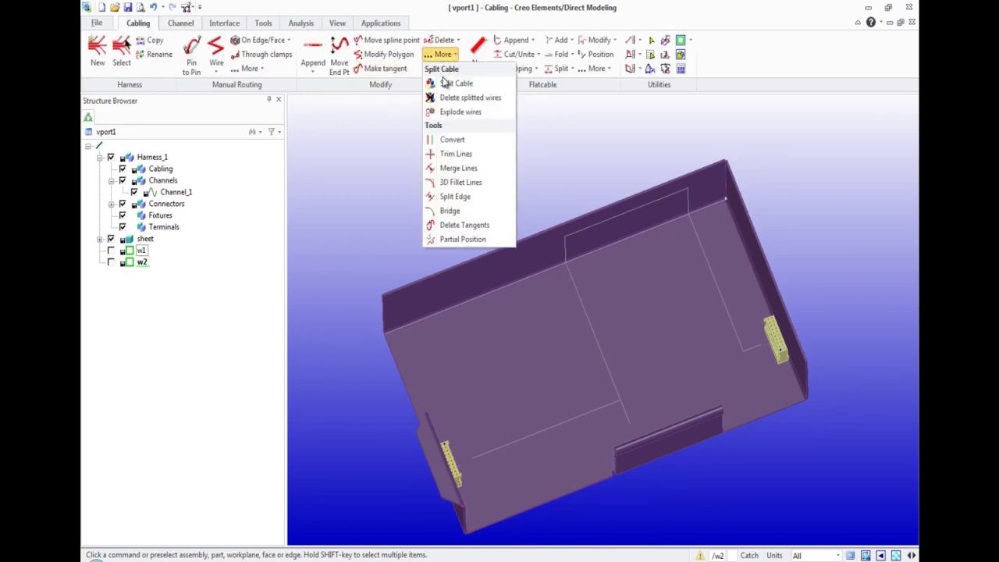
left_click(454, 182)
left_click(617, 411)
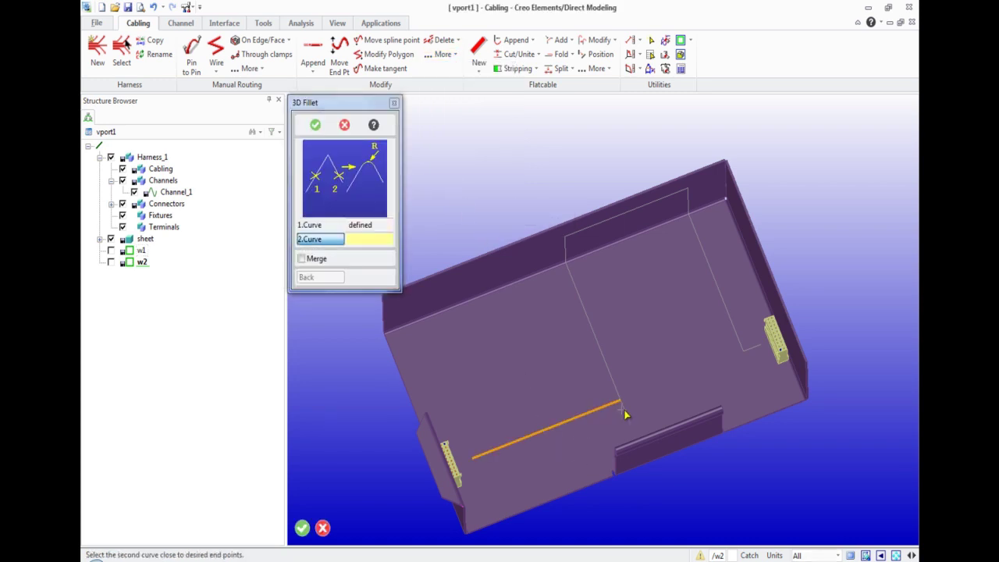
left_click(626, 415)
scroll(571, 292, "up", 2)
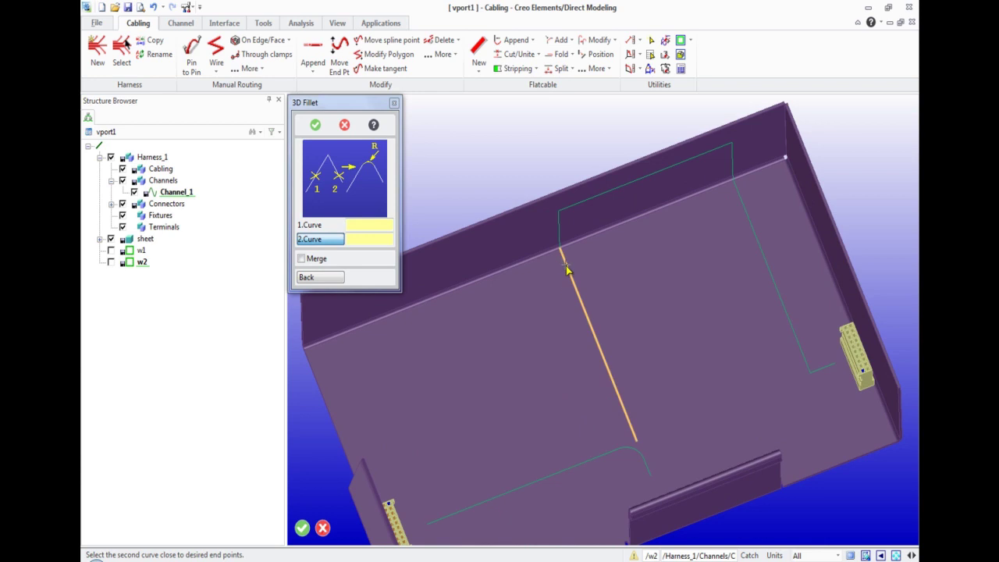
Apply 3D fillets to the remaining channel path corners, up and along the back wall and down to the bend at the far connector.
left_click(561, 241)
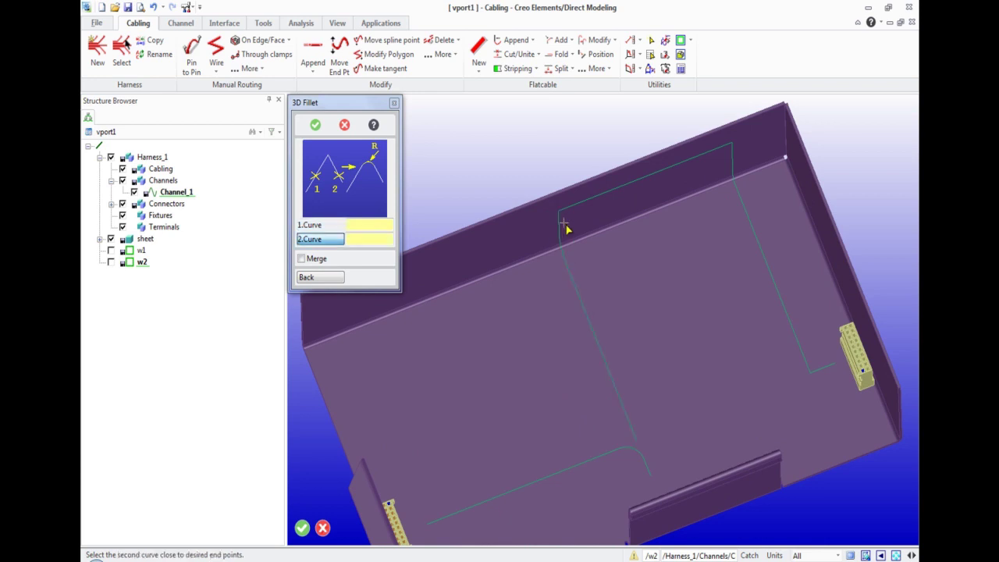
scroll(565, 226, "up", 3)
scroll(618, 241, "down", 5)
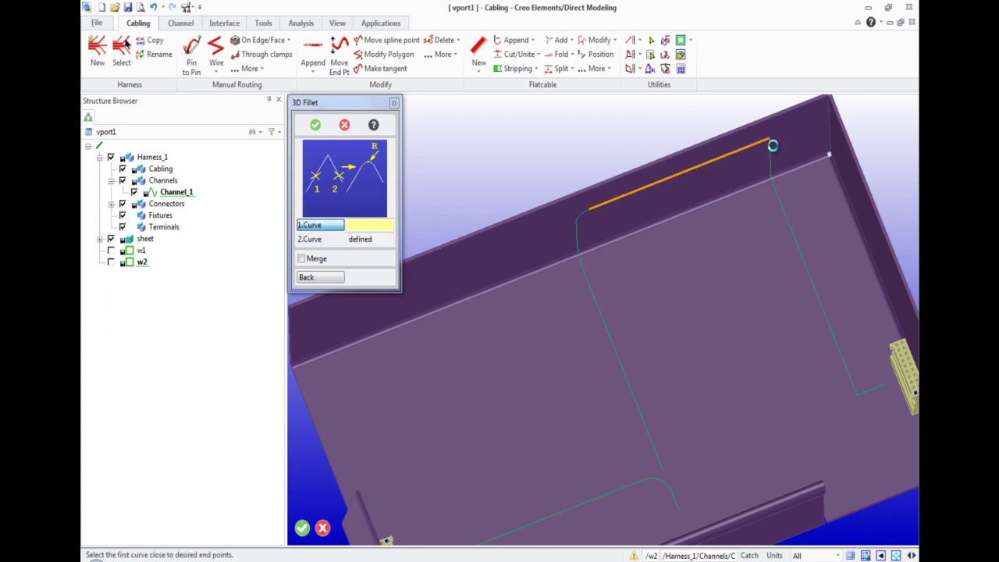
middle_click_drag(803, 183, 770, 178)
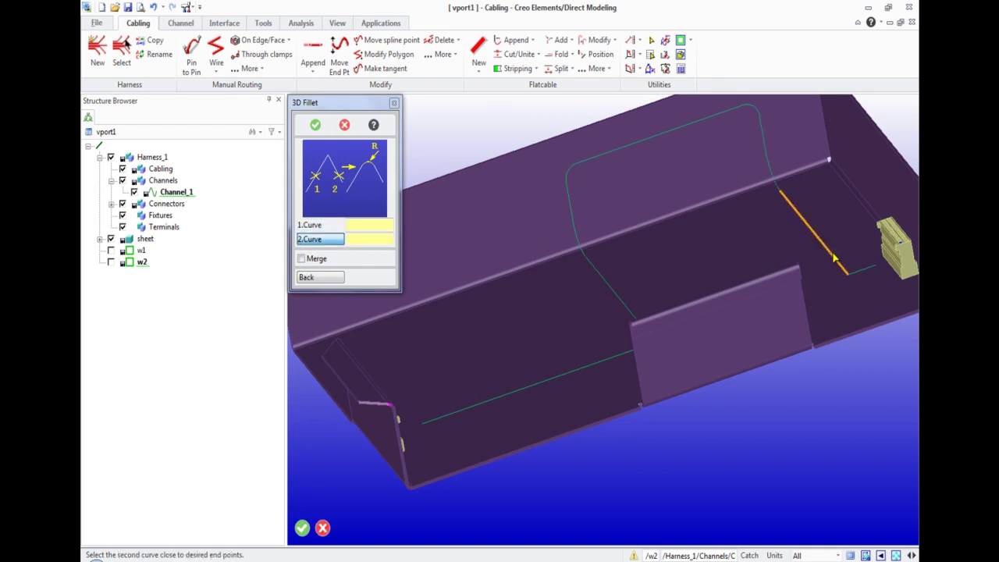
left_click(314, 124)
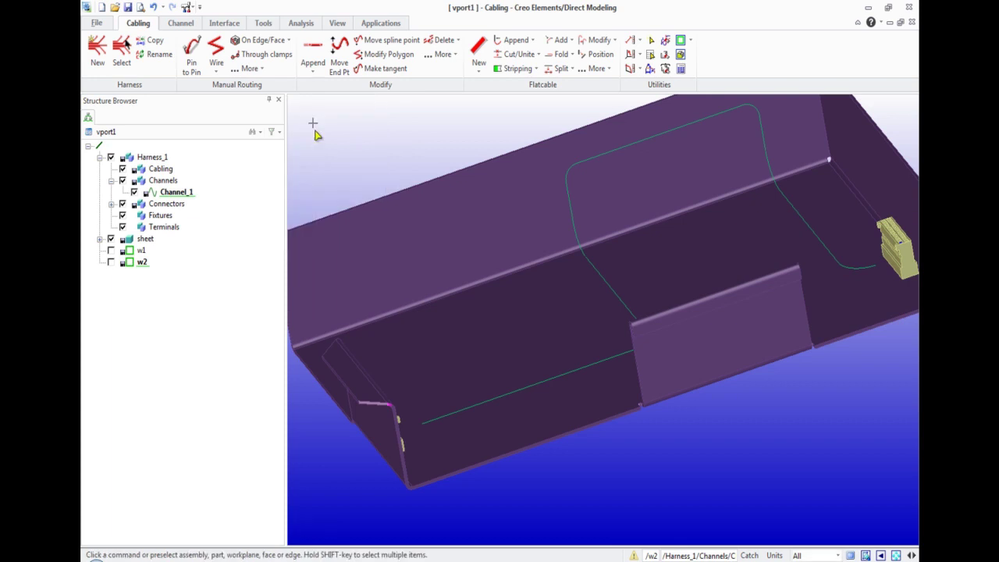
Move the loose end point of the long base path line onto the point where the fillet arc meets the short straight segment.
middle_click_drag(669, 252, 734, 273)
scroll(780, 369, "up", 5)
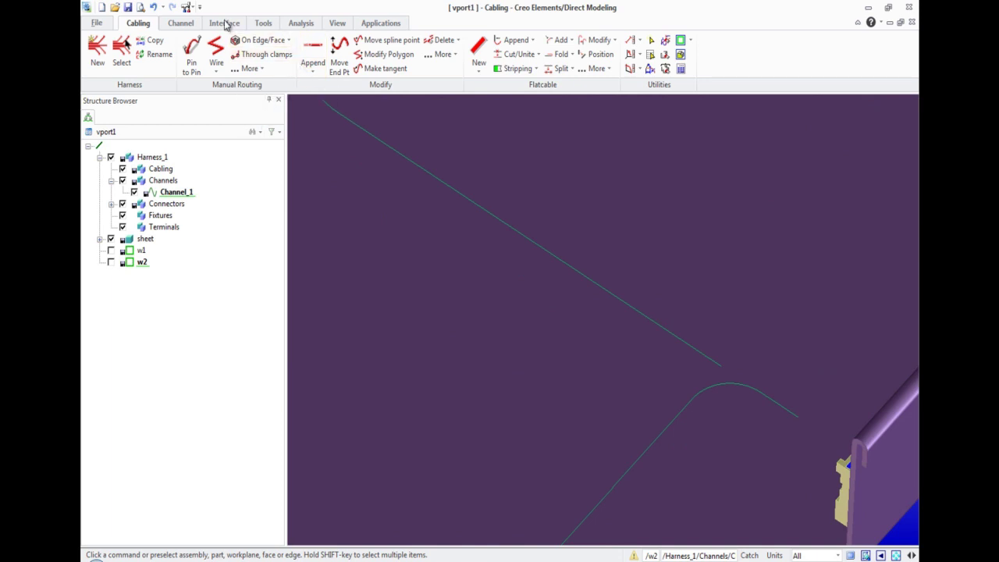
left_click(188, 24)
left_click(272, 55)
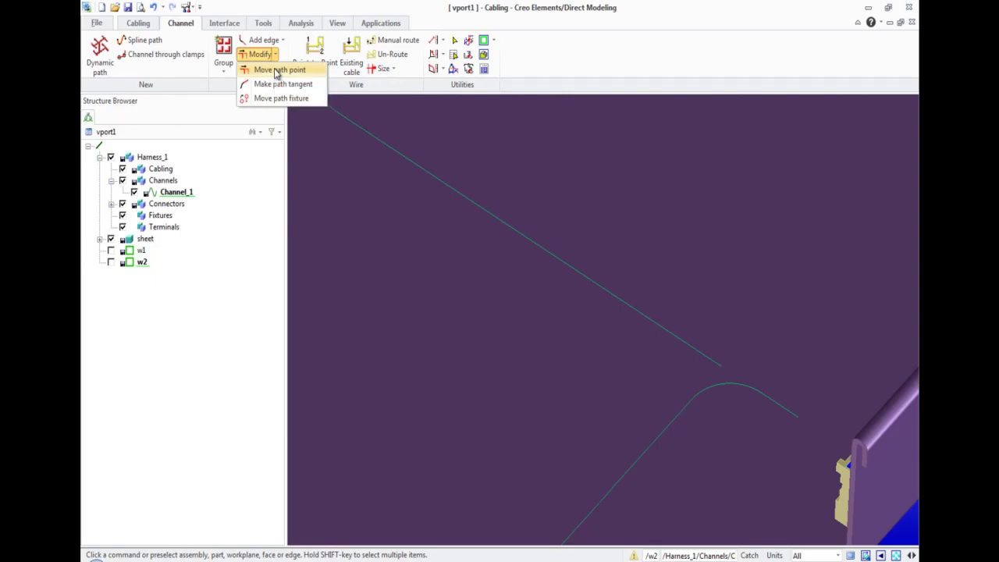
left_click(511, 185)
left_click(710, 362)
scroll(776, 398, "up", 4)
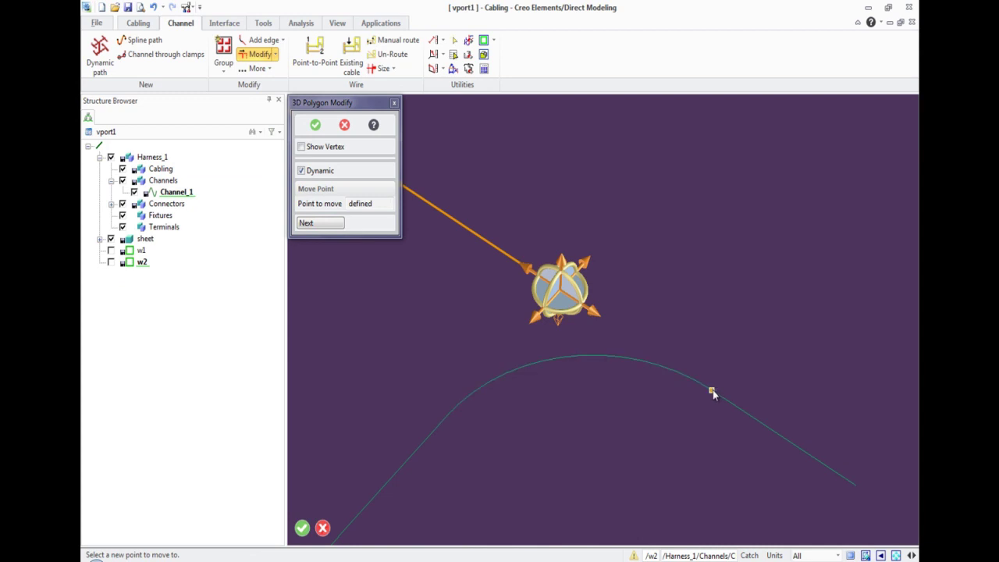
left_click(314, 125)
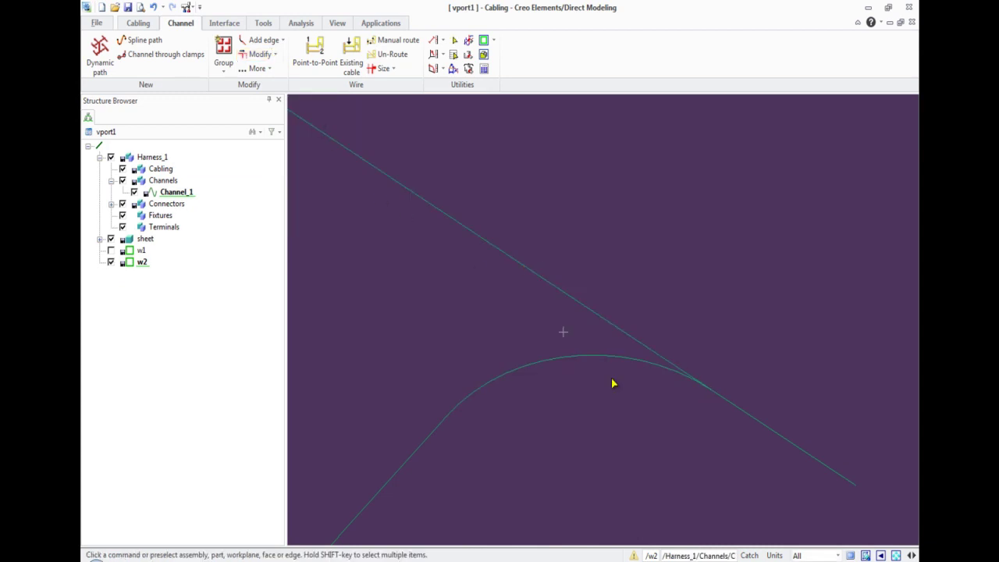
scroll(638, 413, "down", 5)
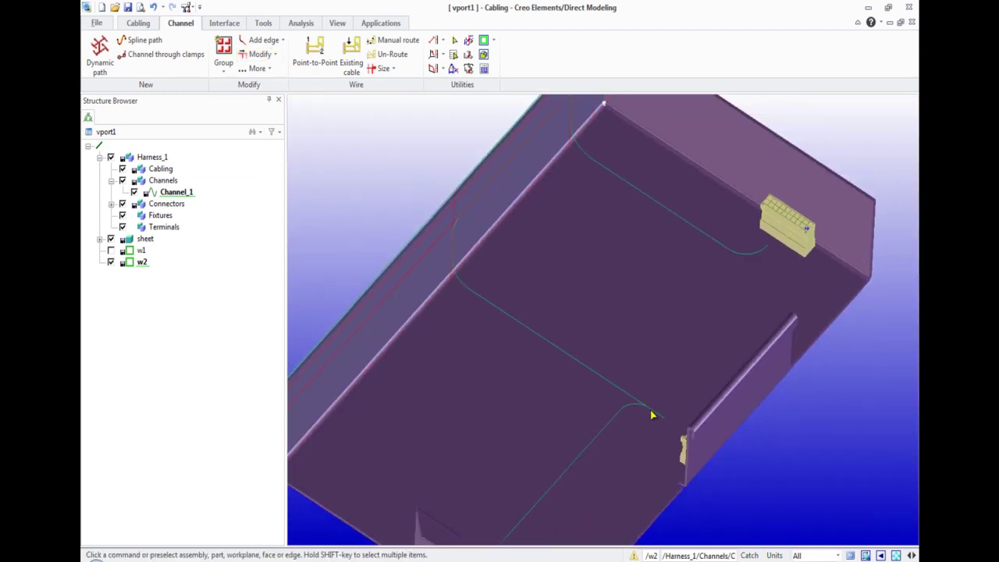
Hide workplane w2 and delete it from the structure.
middle_click_drag(652, 421, 602, 431)
left_click(113, 261)
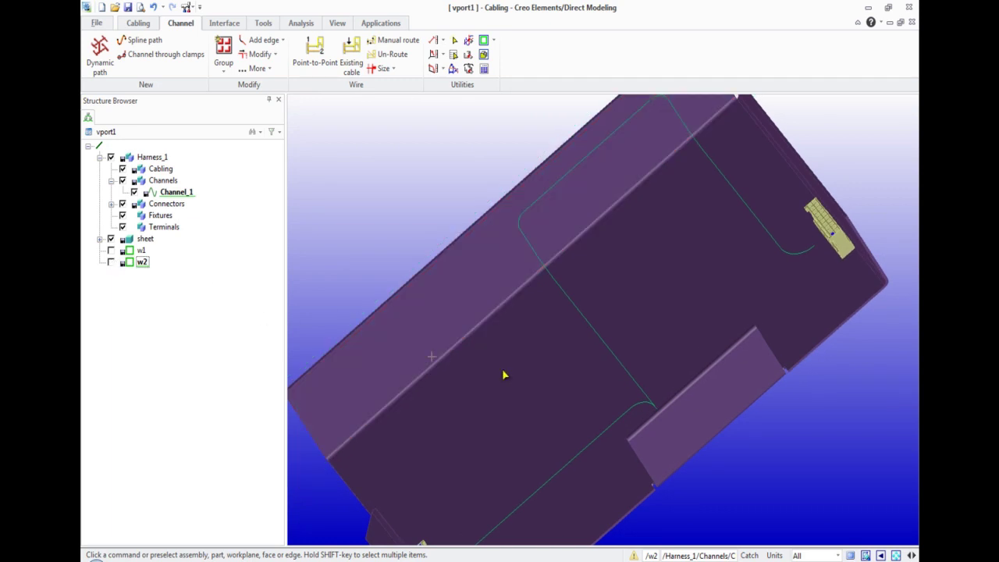
middle_click_drag(674, 422, 644, 421)
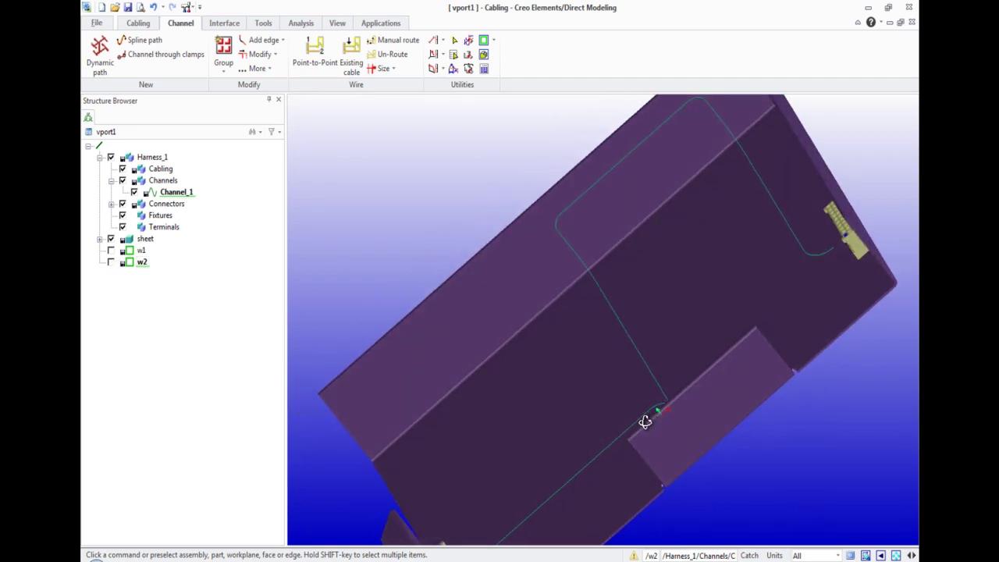
right_click(143, 269)
left_click(179, 319)
middle_click_drag(680, 319, 721, 331)
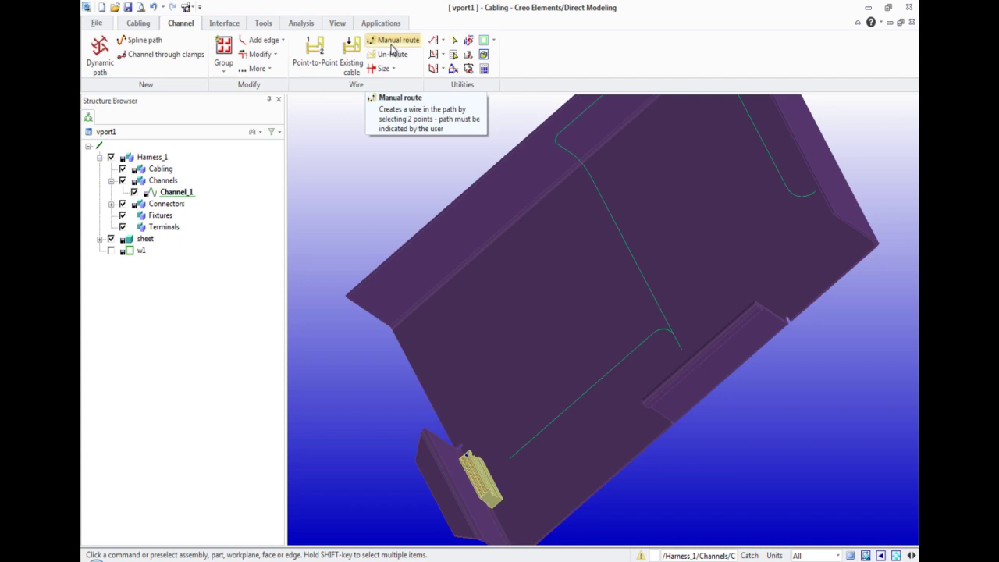
Start a manual route, choose the C6x0.5 multi-wire cable for it, and show the cable properties.
left_click(392, 50)
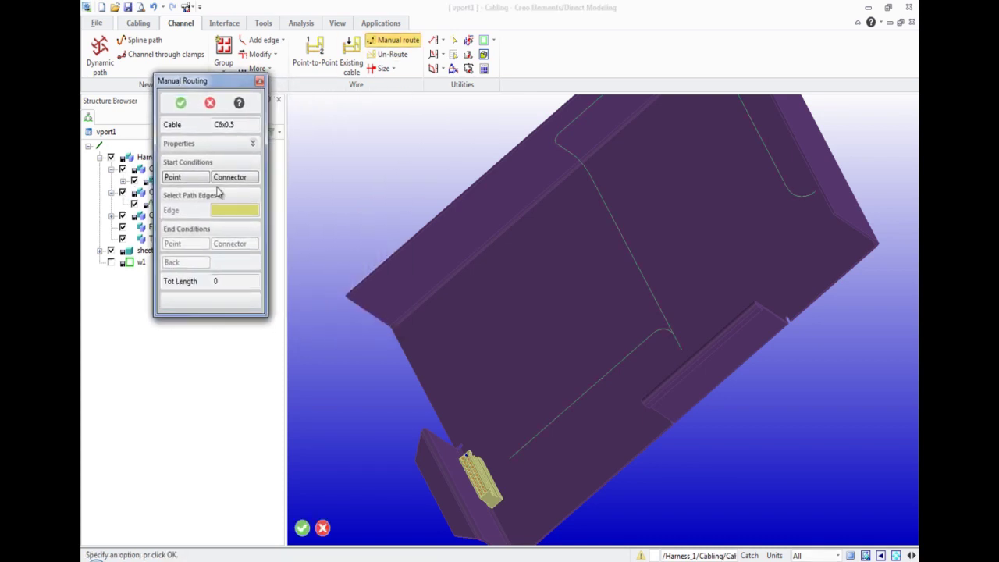
left_click(186, 127)
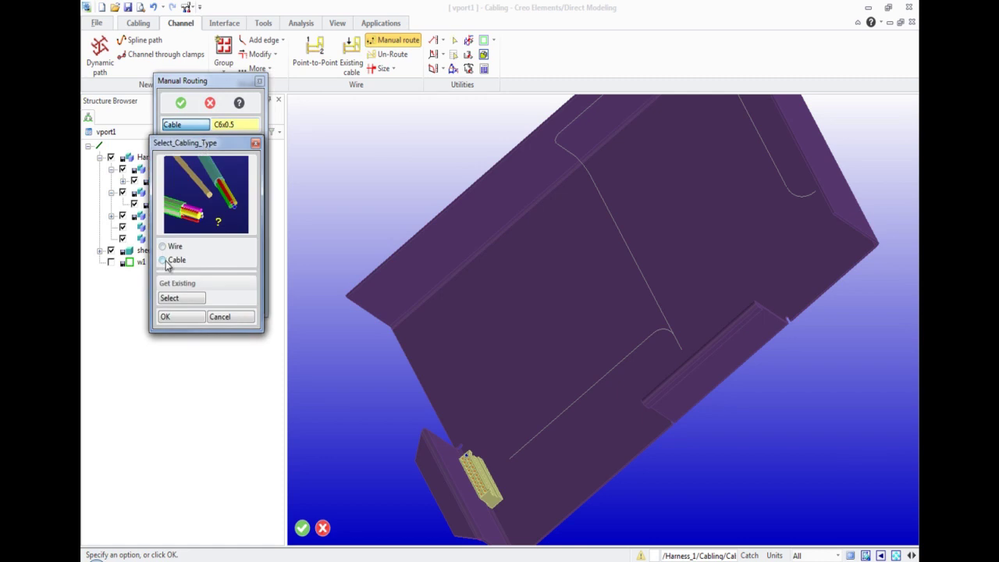
left_click(163, 260)
left_click(314, 296)
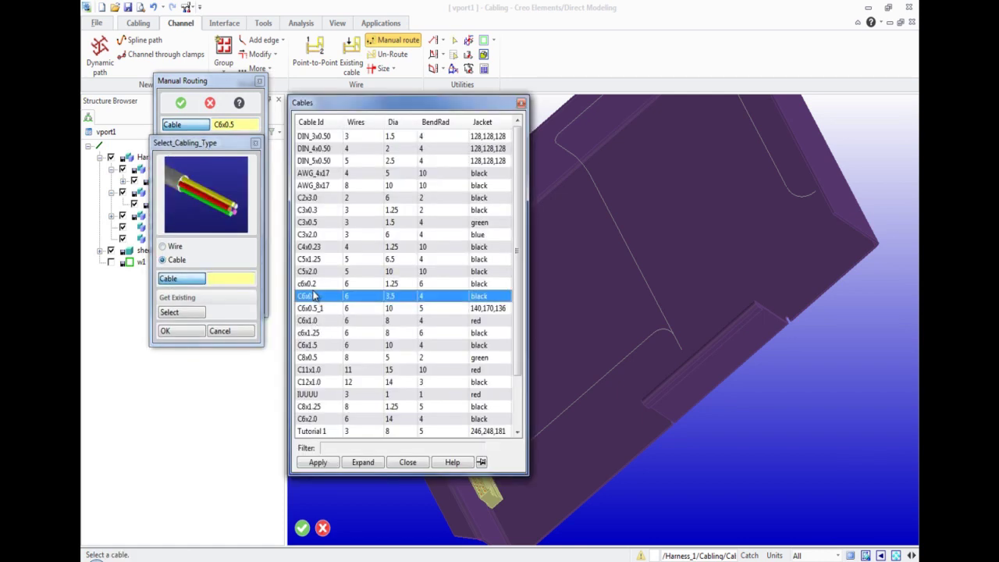
left_click(319, 462)
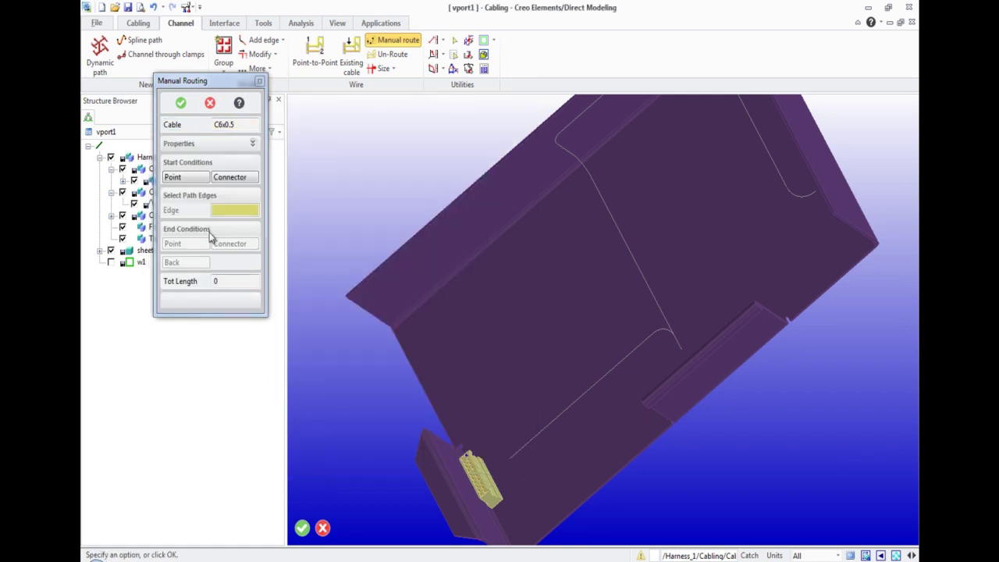
left_click(252, 143)
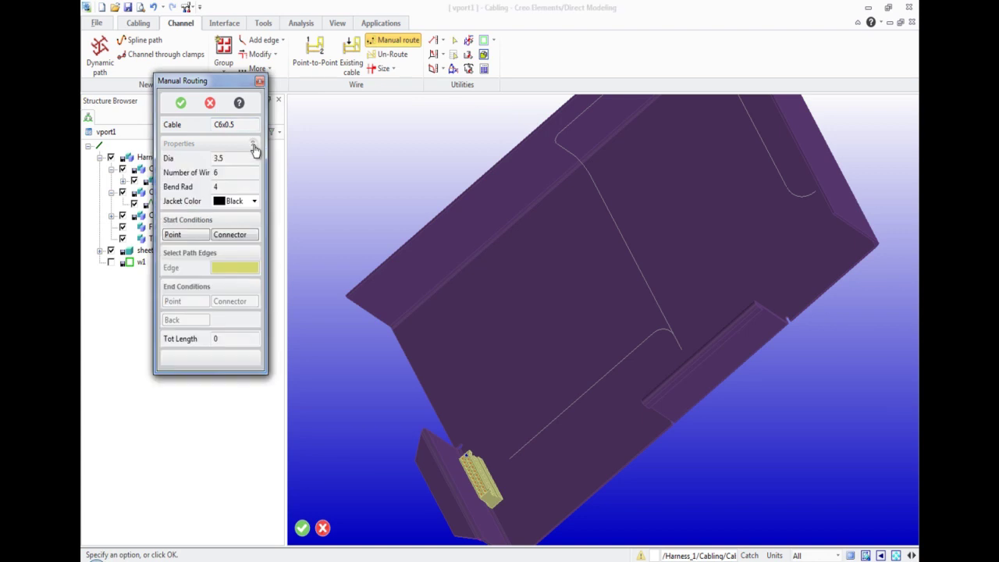
Start the route at the RECEP_2X10P connector on the short side, mapping the six conductors to pins 1 to 6.
left_click(226, 236)
left_click(478, 482)
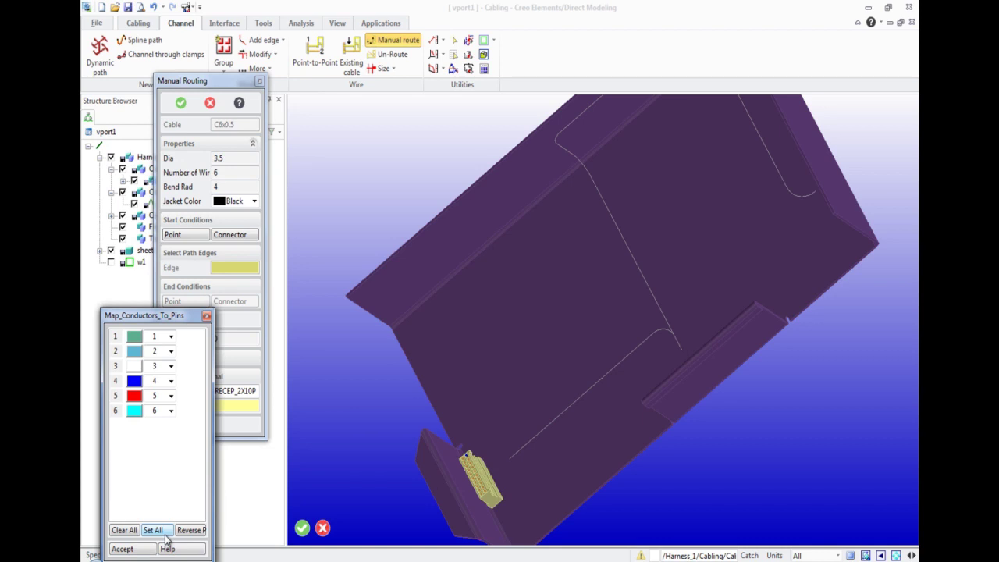
left_click(143, 550)
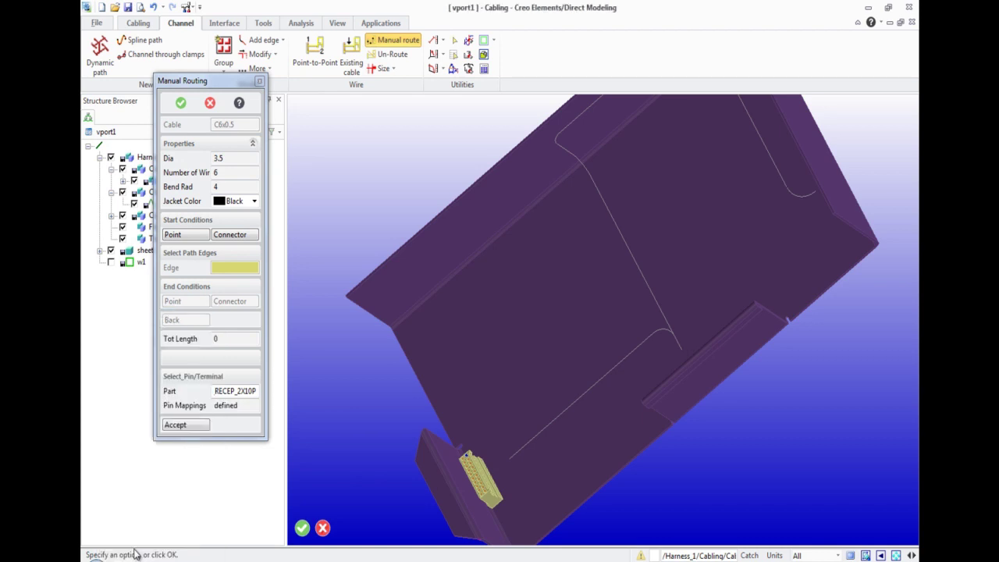
left_click(199, 425)
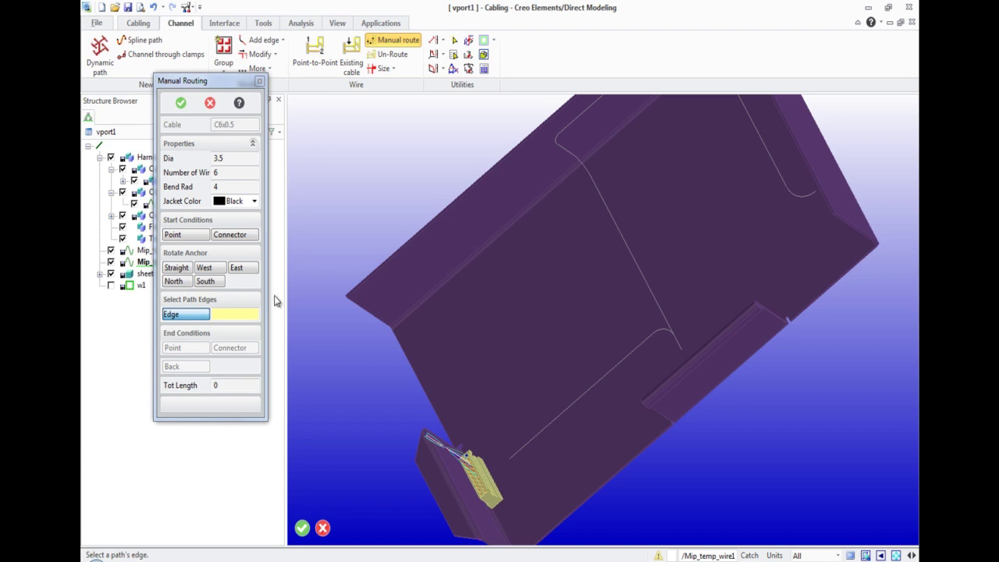
Rotate the start anchor South and North, route the cable along the lengthwise base edge and its fillet arc, and complete the route.
left_click(204, 283)
left_click(188, 286)
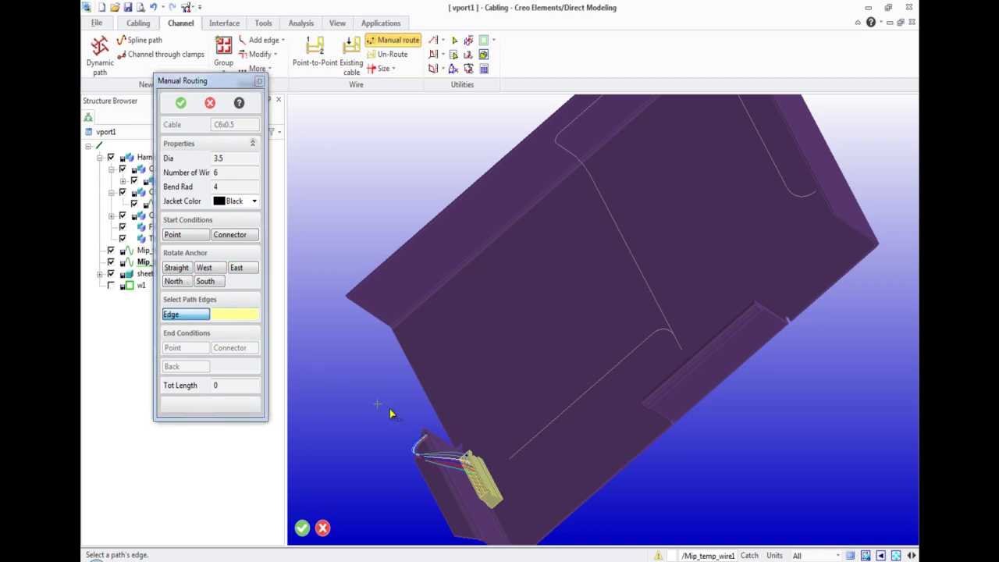
left_click(525, 449)
left_click(655, 339)
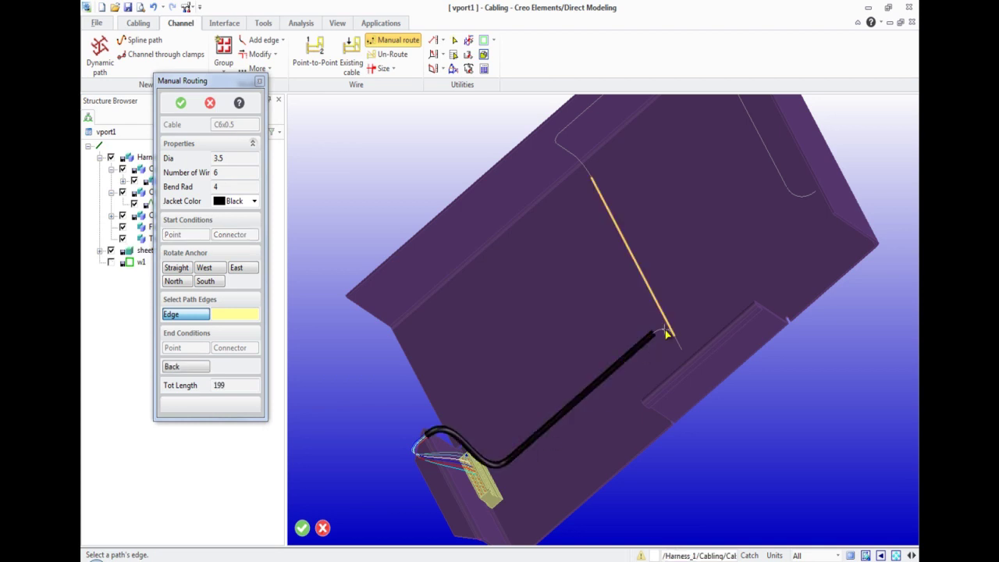
left_click(181, 103)
middle_click_drag(620, 330, 675, 323)
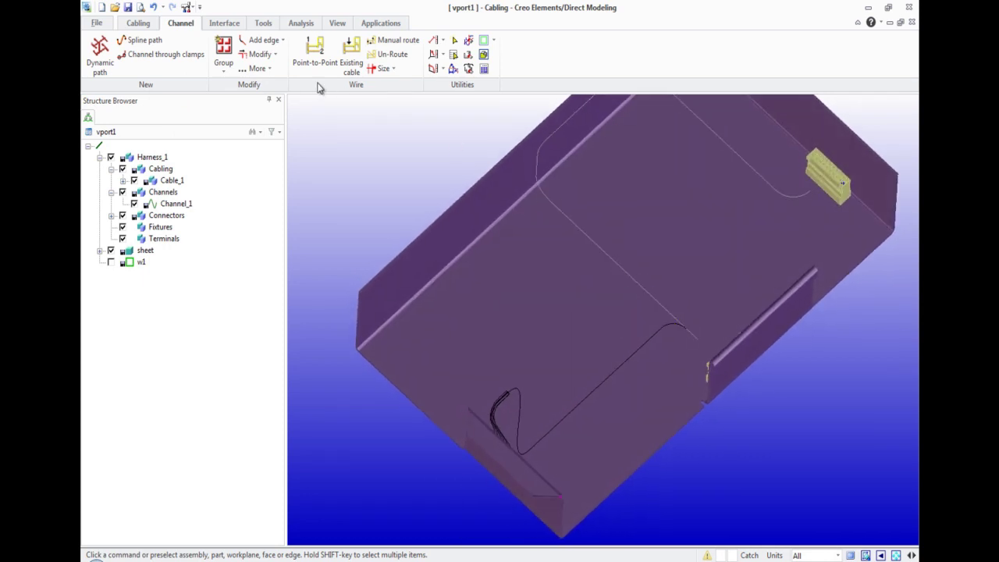
Start another manual route with the C6x0.5 cable and set its jacket color to Black.
left_click(392, 39)
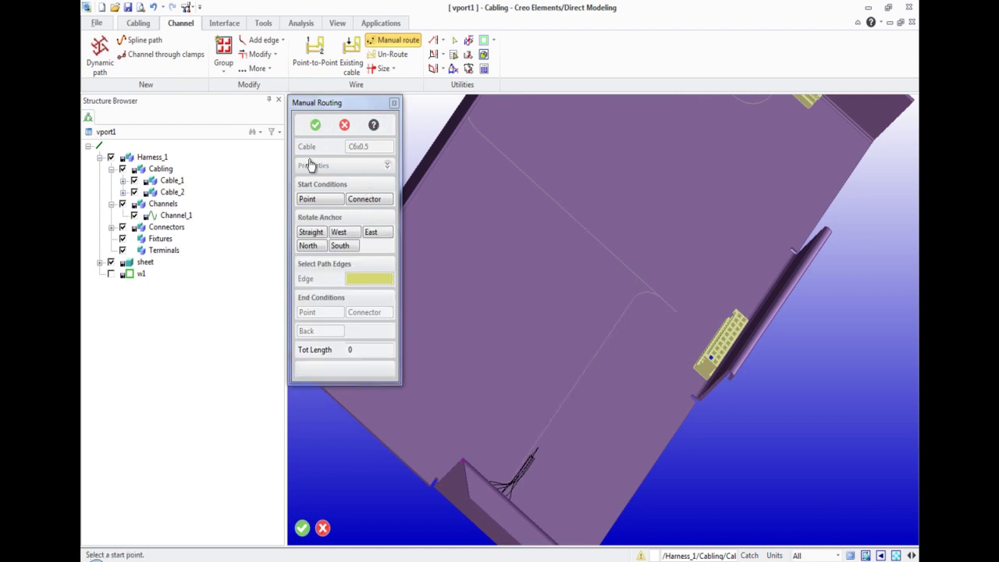
left_click(387, 165)
left_click(388, 224)
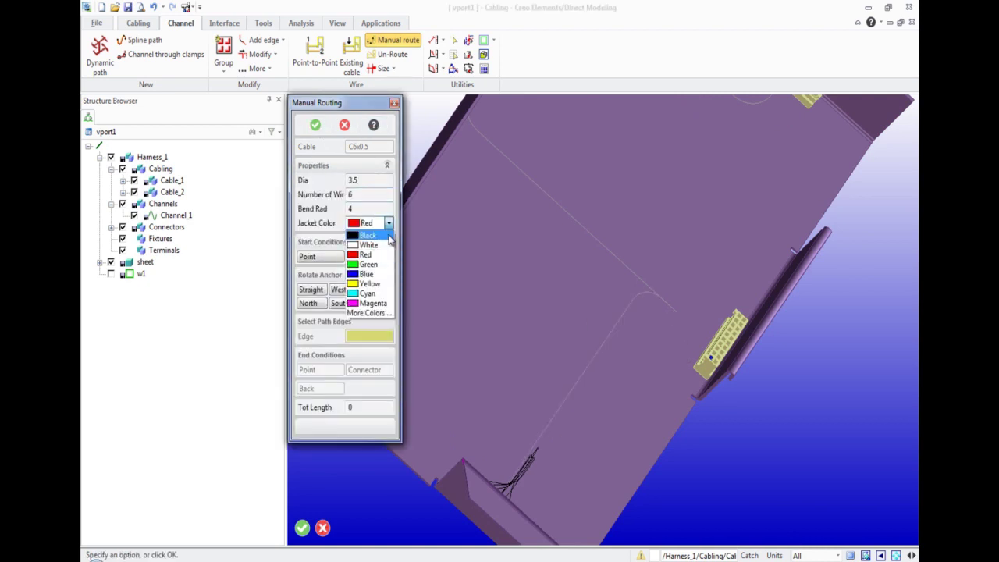
left_click(365, 235)
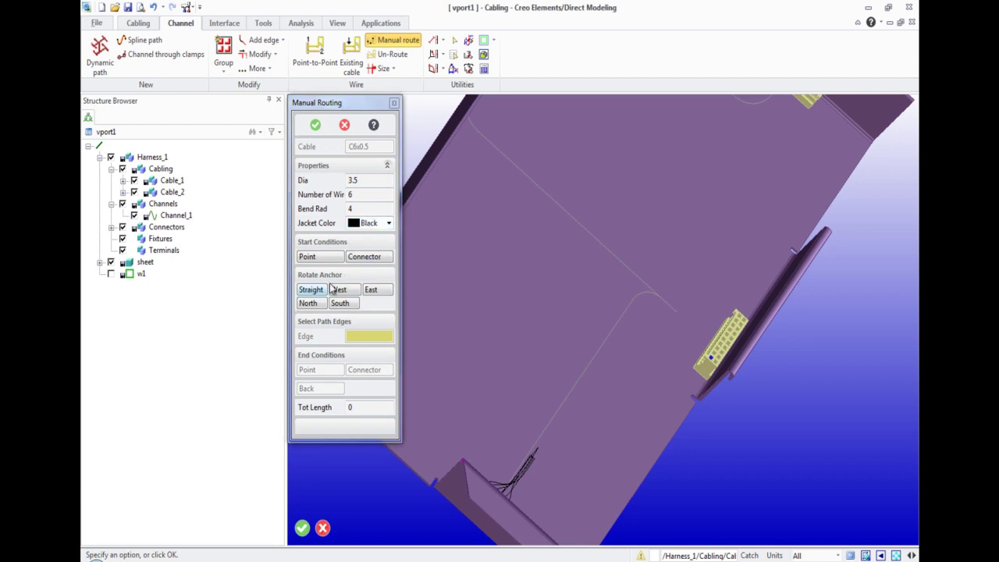
Start this route at the connector on the front flange and map all six conductors to its pins.
left_click(363, 256)
left_click(729, 355)
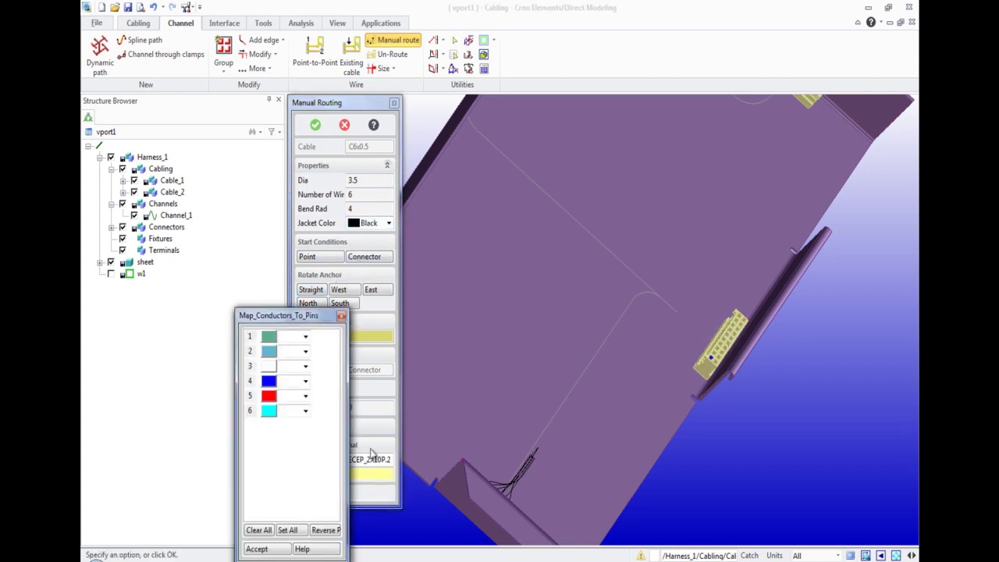
left_click(290, 529)
left_click(269, 549)
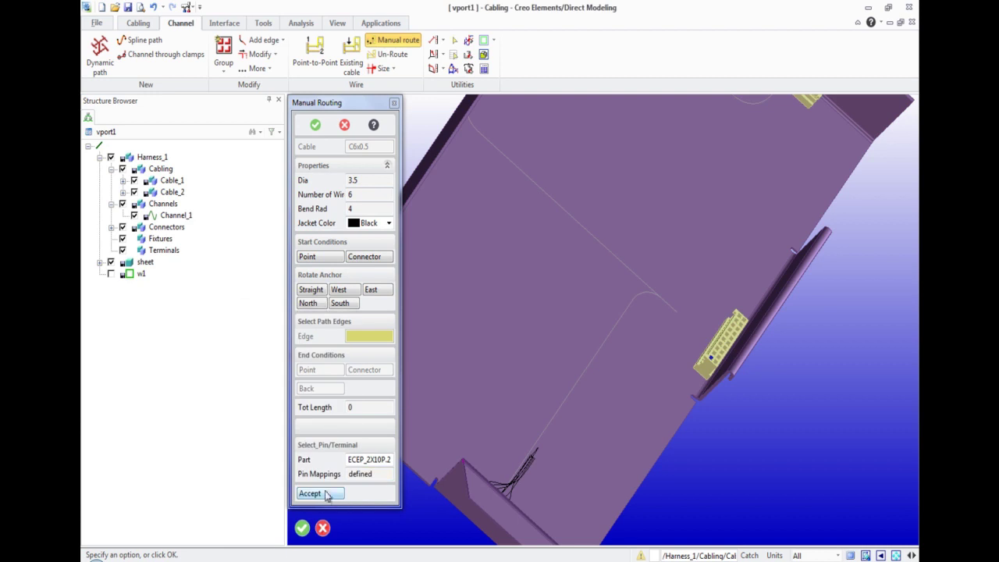
Rotate the start anchor South and West, and route the cable from the front flange connector along the channel line across the base.
left_click(340, 306)
left_click(340, 293)
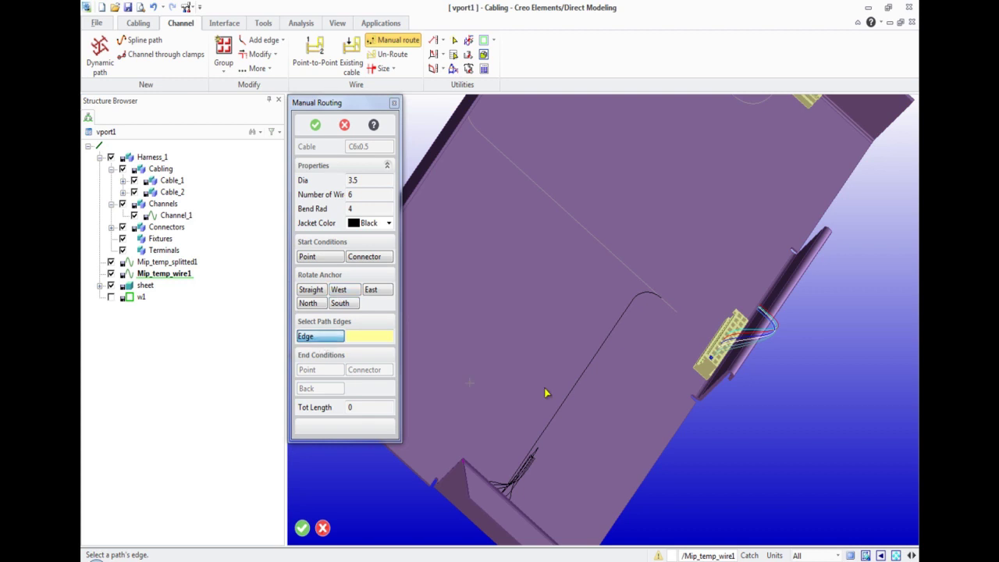
left_click(670, 307)
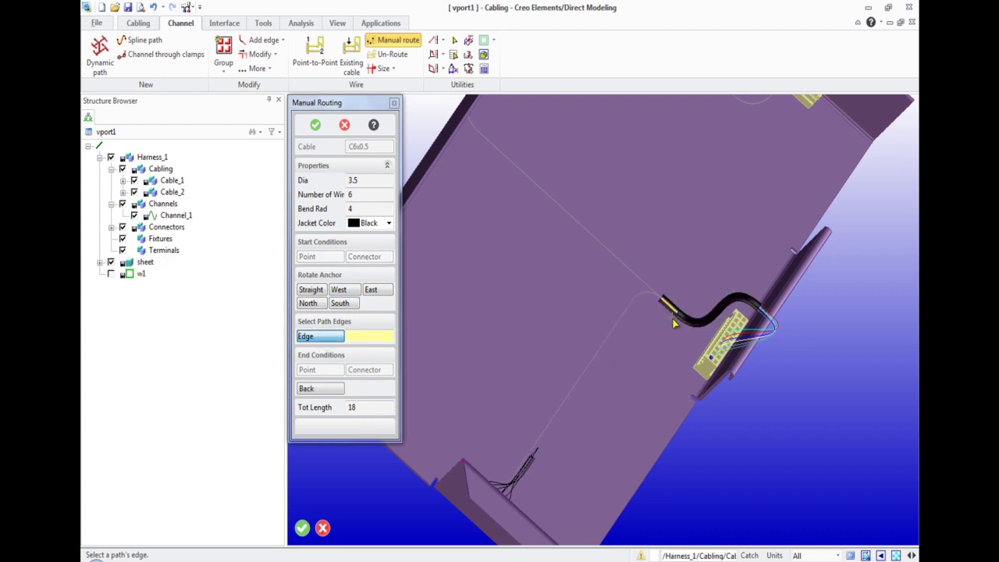
left_click(647, 287)
Continue the route up and along the rear wall channel, back across the base towards the short-wall connector, and complete it.
middle_click_drag(680, 230, 624, 237)
scroll(621, 236, "down", 5)
scroll(645, 152, "up", 3)
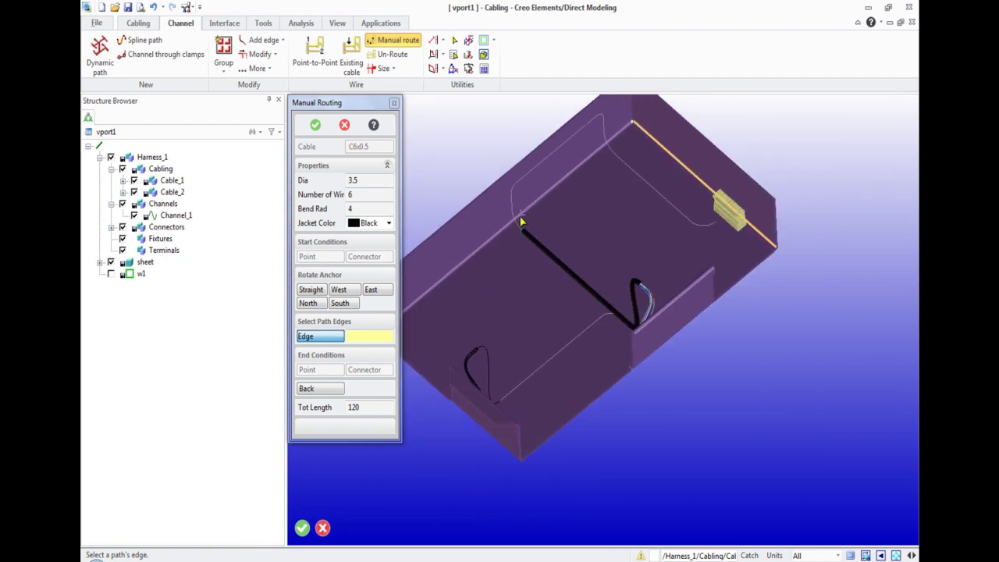
left_click(512, 201)
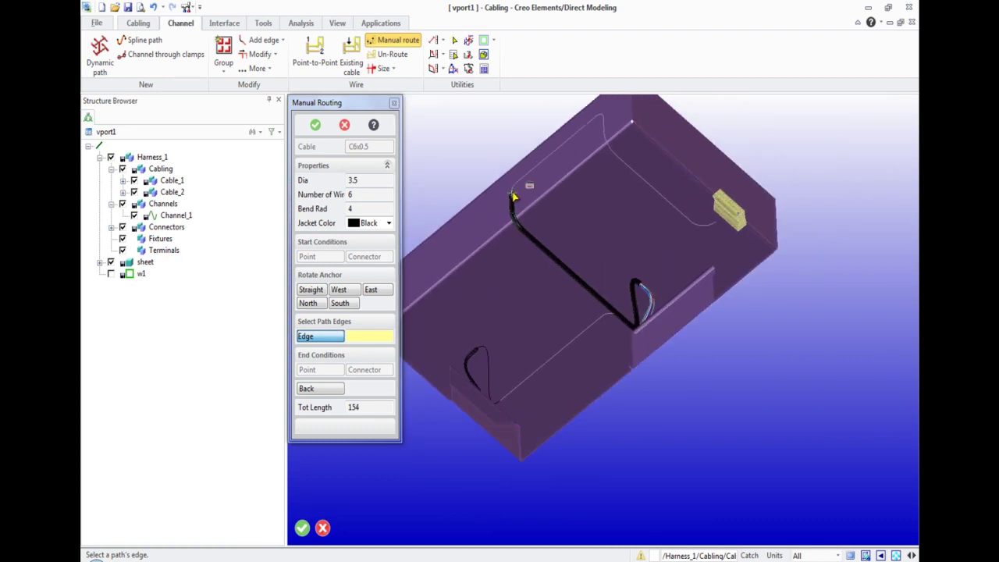
left_click(547, 162)
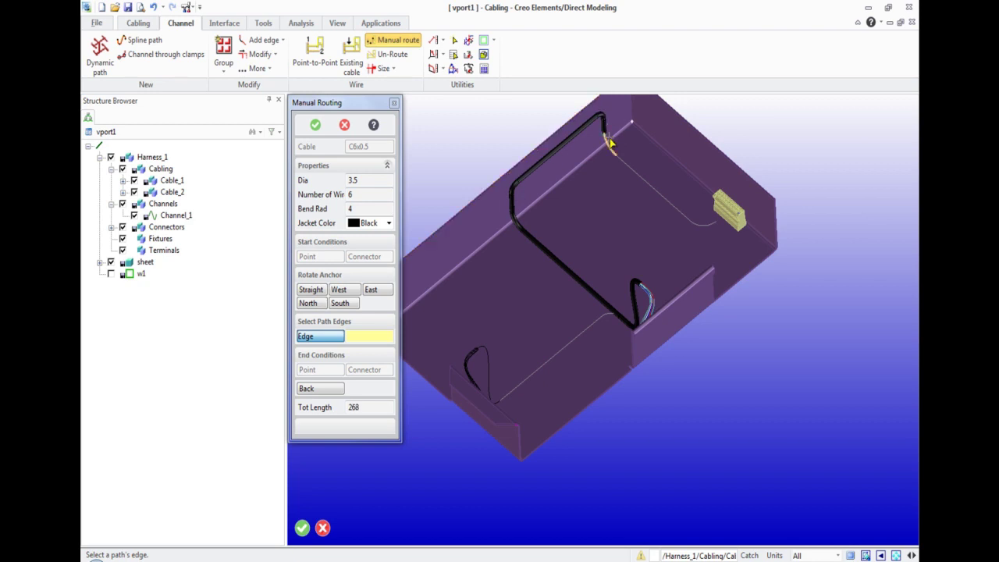
left_click(644, 176)
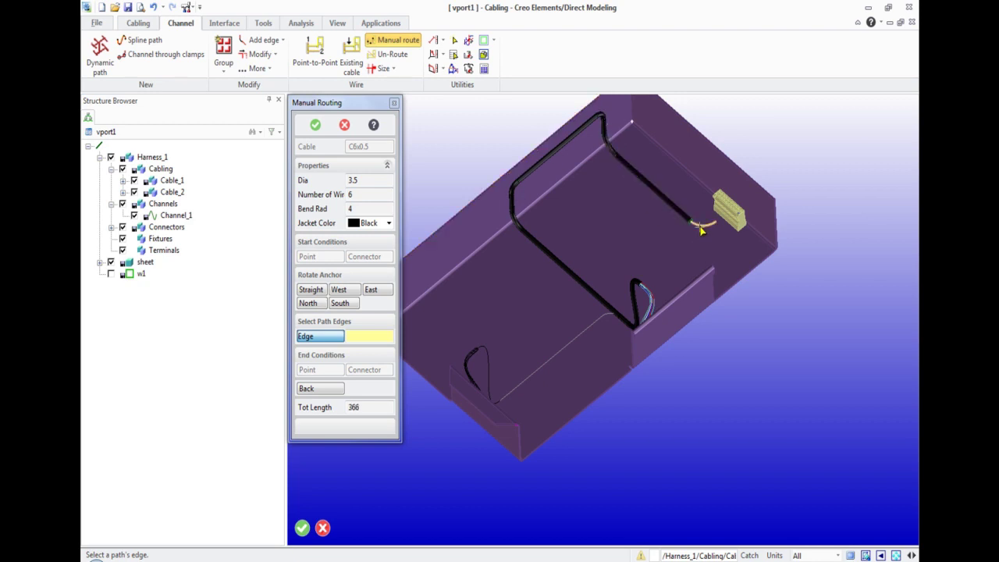
left_click(315, 125)
middle_click_drag(647, 231, 662, 260)
scroll(758, 196, "up", 4)
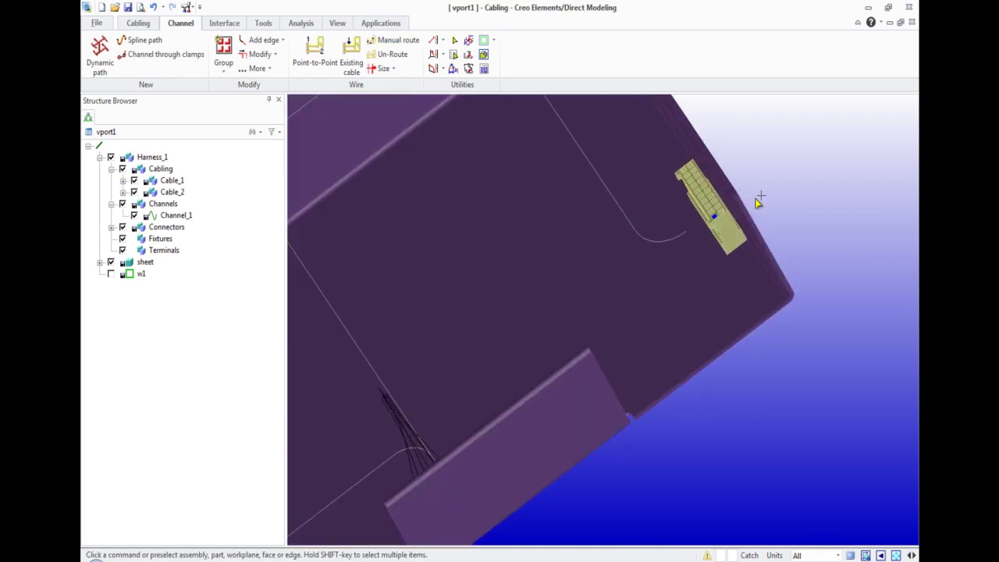
scroll(730, 201, "up", 2)
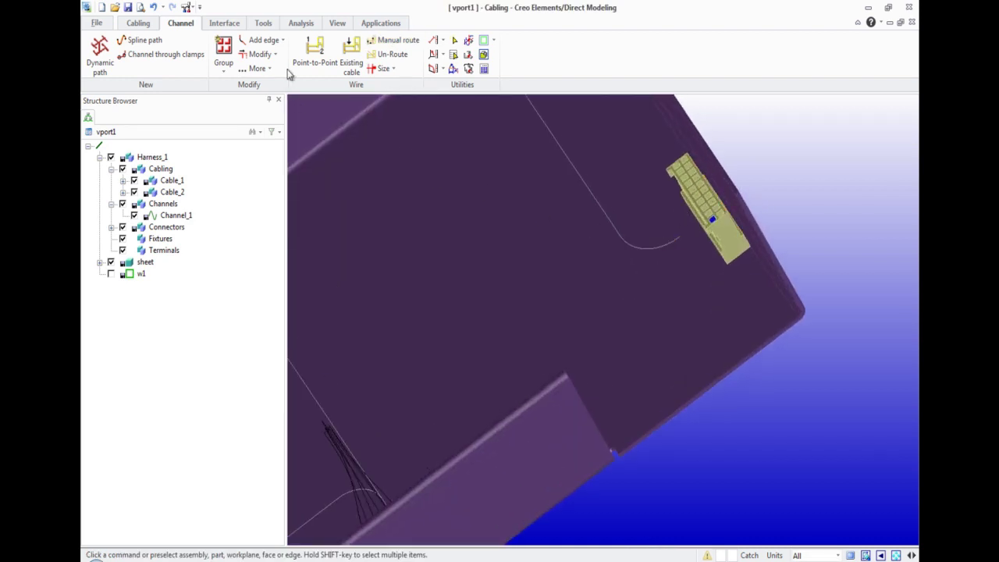
left_click(143, 23)
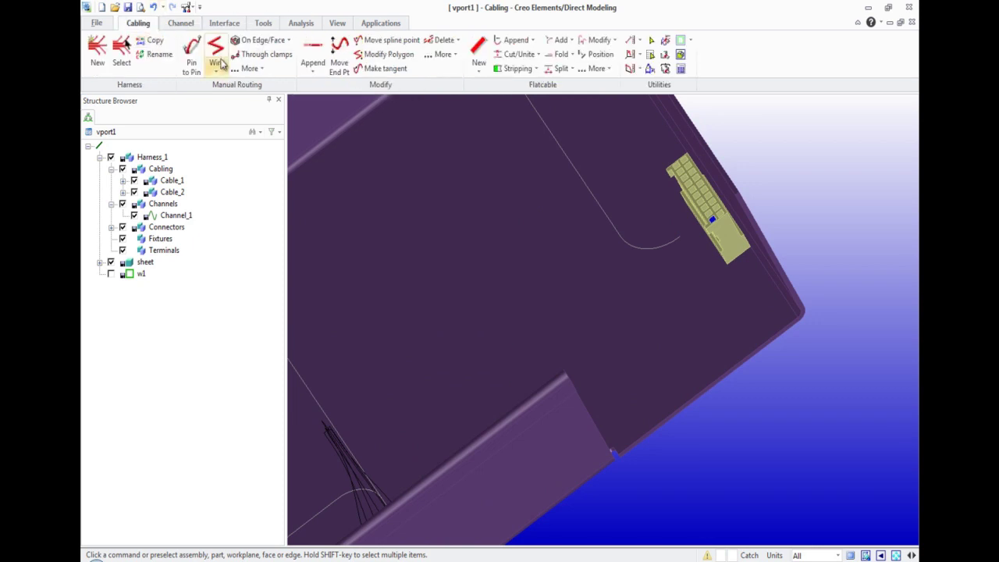
left_click(377, 68)
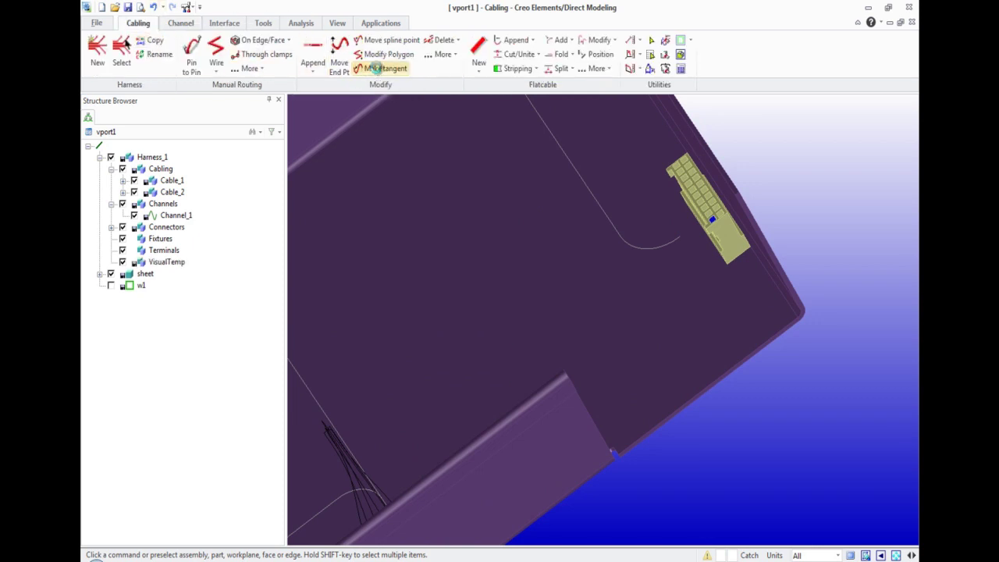
left_click(679, 245)
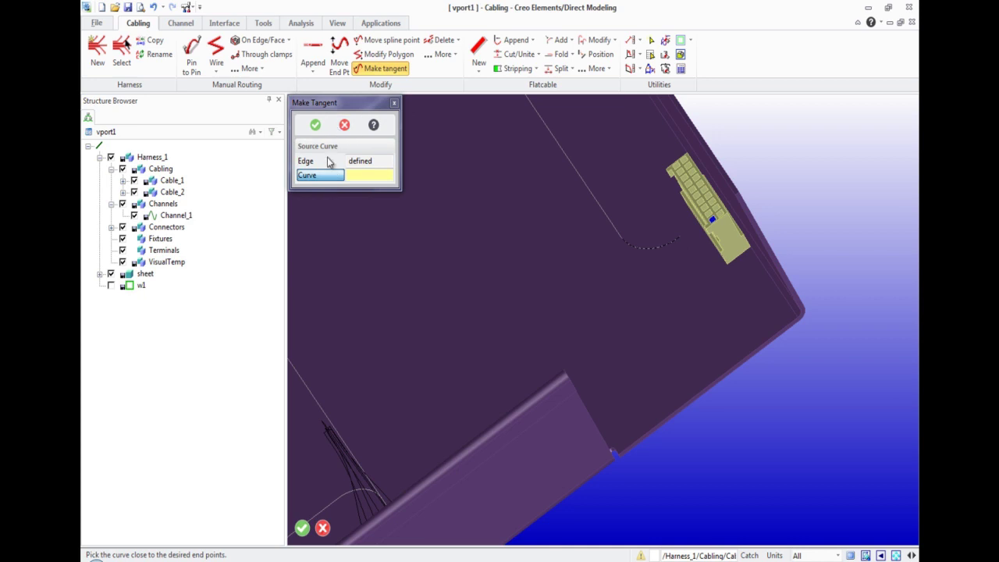
left_click(307, 127)
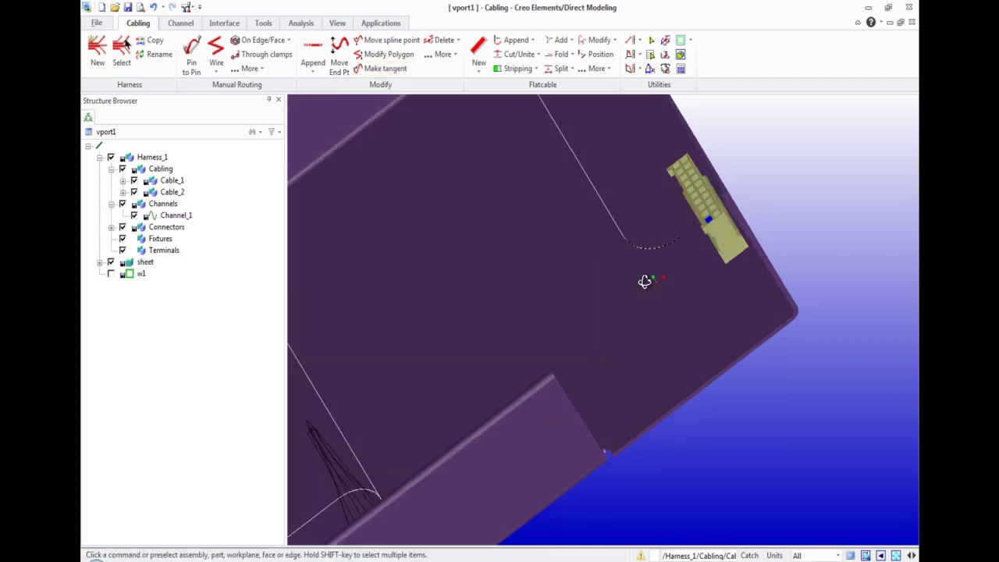
Move the new cable's end point with the Dynamic destination option, lifting it off the base beside the short-wall connector.
middle_click_drag(649, 285, 658, 258)
scroll(678, 246, "up", 3)
scroll(683, 250, "up", 2)
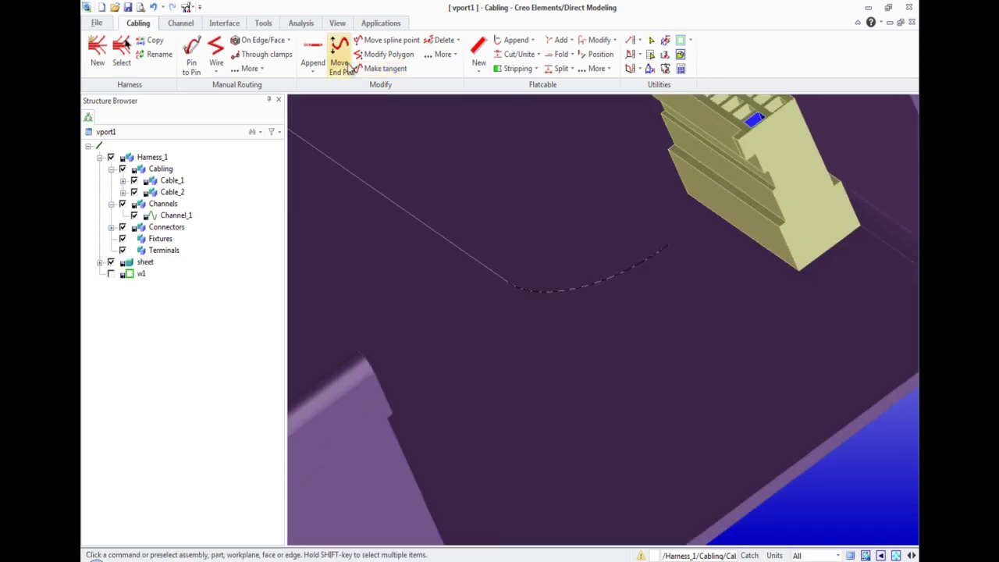
left_click(339, 62)
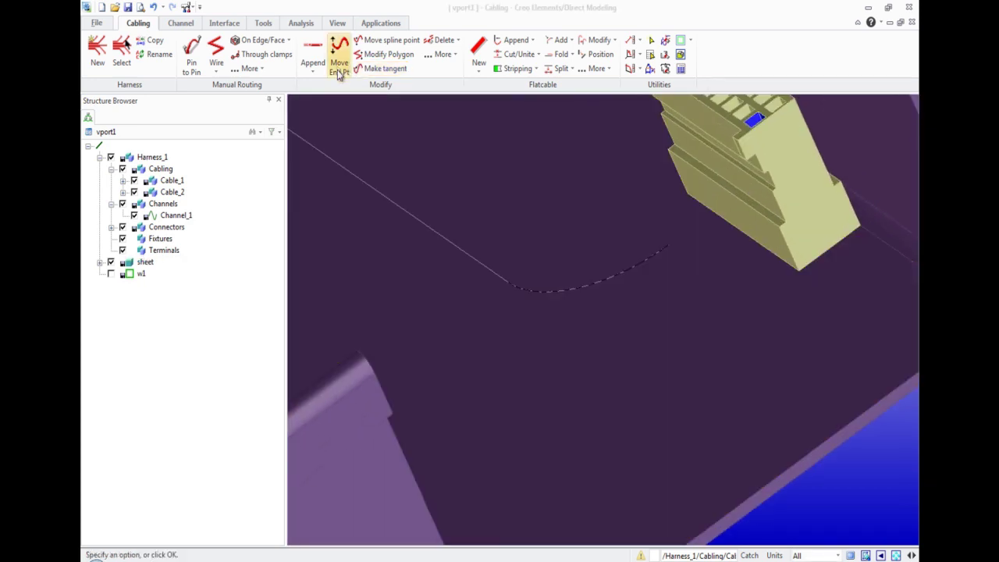
left_click(654, 262)
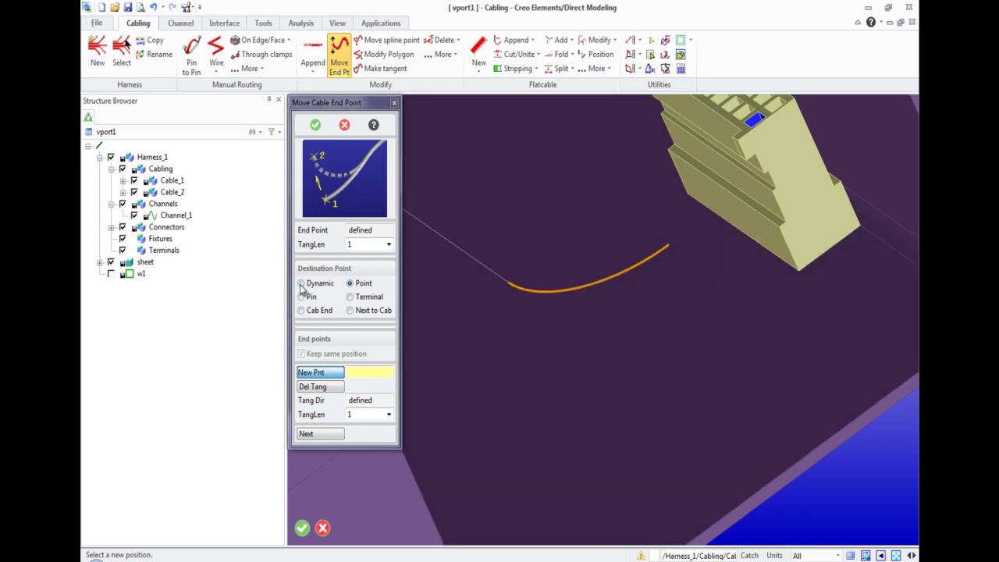
left_click(301, 284)
left_click_drag(650, 209, 600, 121)
scroll(635, 309, "down", 5)
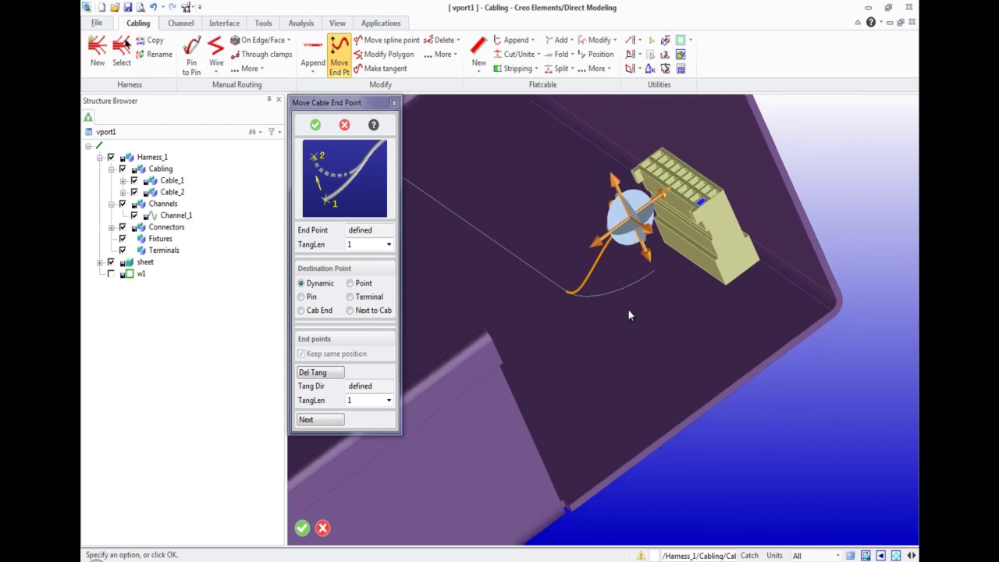
left_click_drag(614, 195, 603, 160)
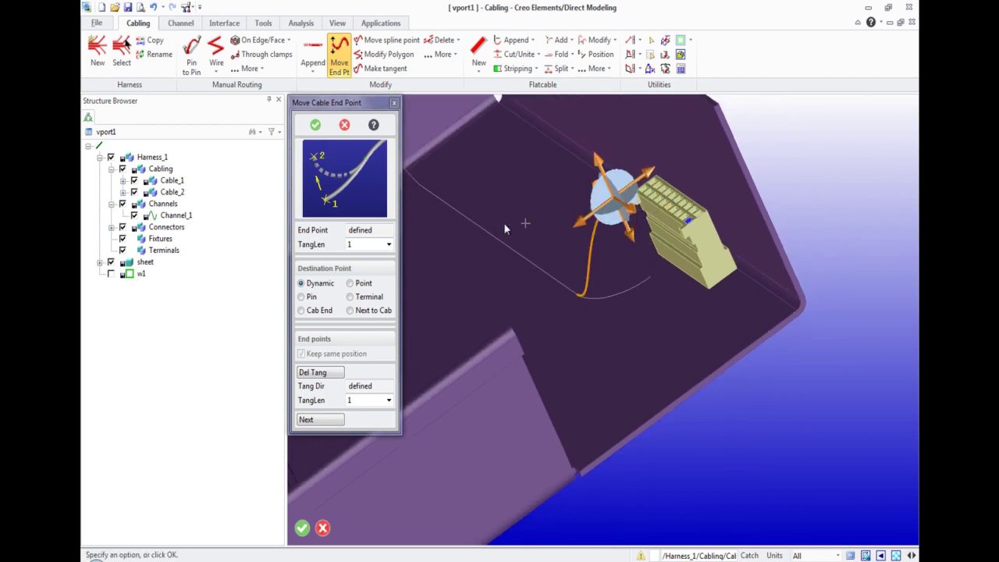
middle_click_drag(628, 247, 444, 210)
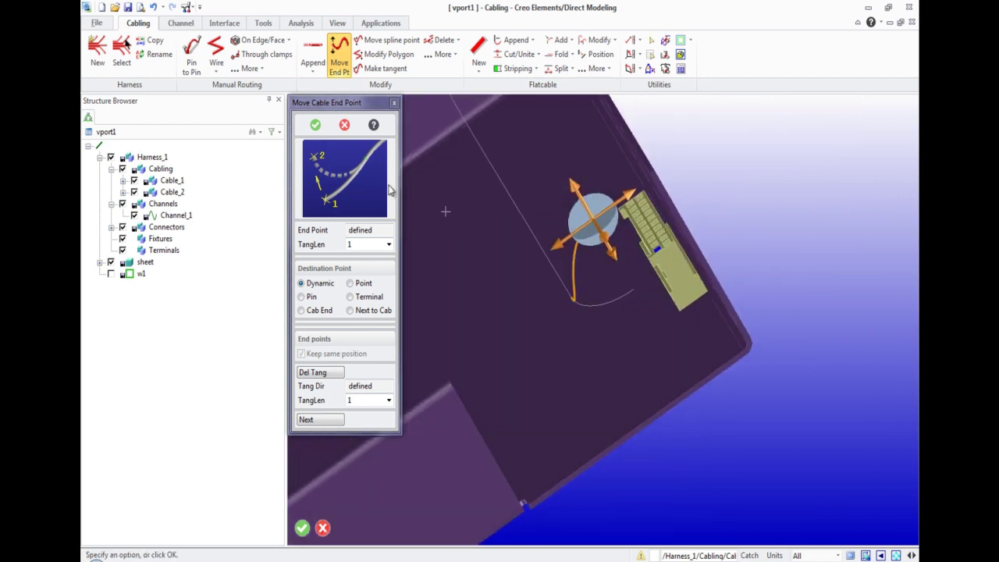
left_click(316, 126)
Hide the Channels group of Harness_1 so only the cables are displayed.
scroll(649, 256, "up", 2)
middle_click_drag(595, 270, 640, 270)
left_click(134, 215)
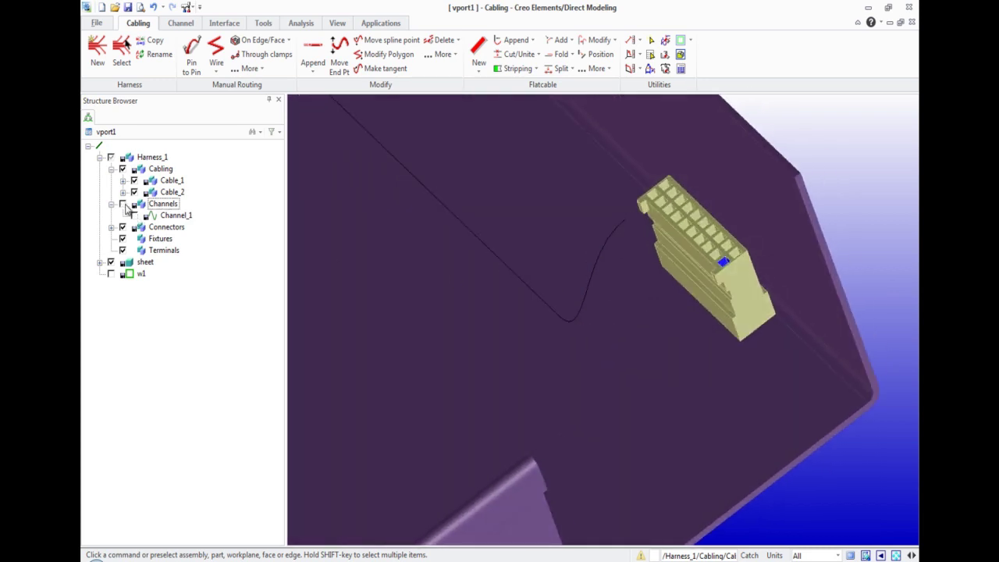
Start the Split Cable command for the cable end near the short-wall connector.
middle_click_drag(490, 295, 596, 285)
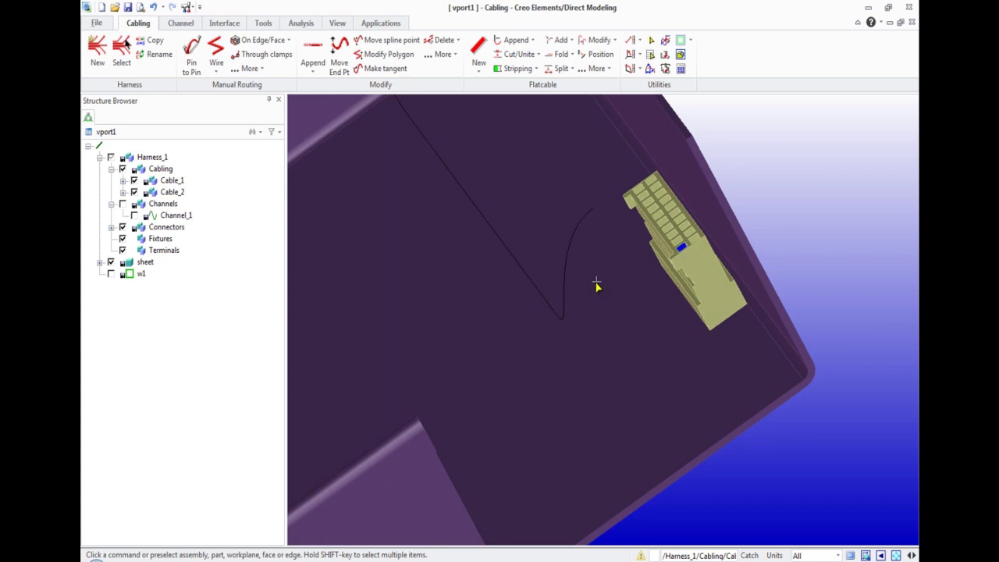
left_click(441, 55)
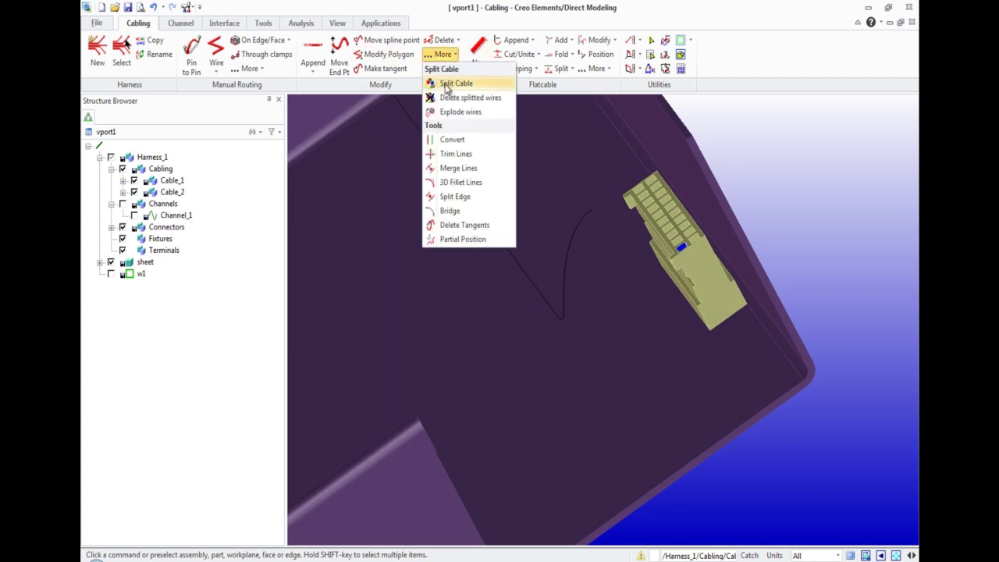